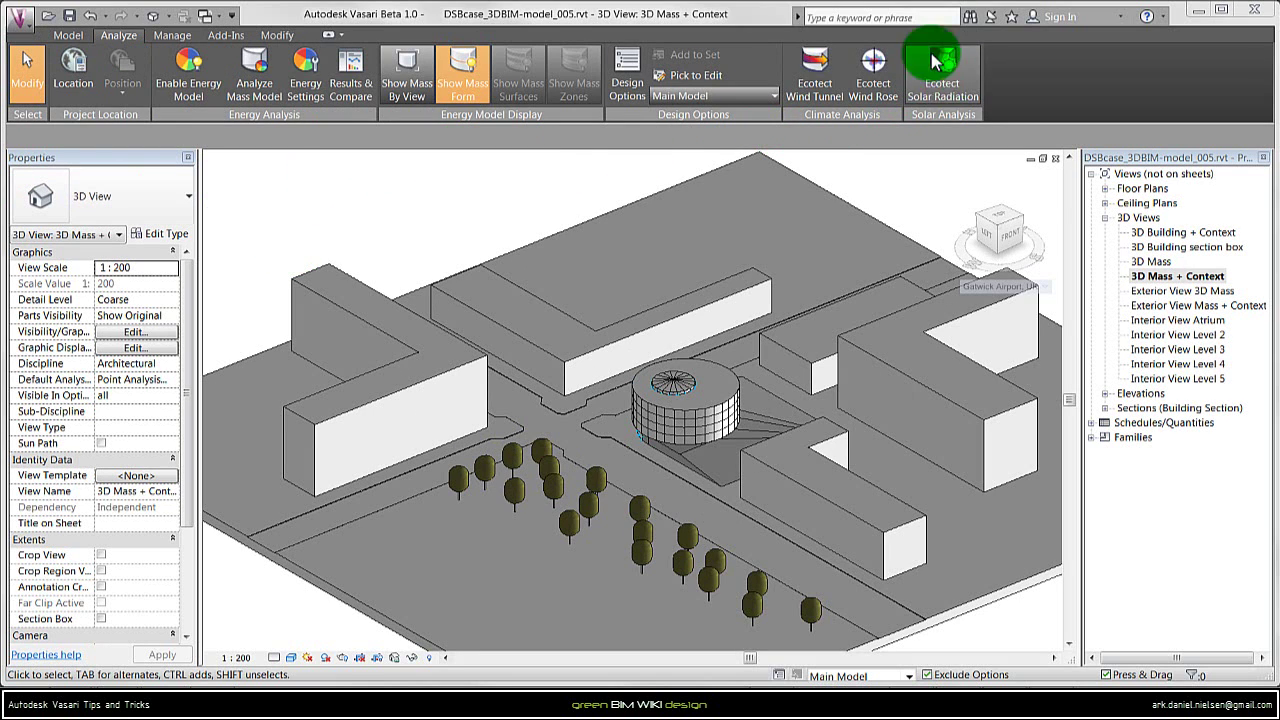
# Open the Ecotect Solar Radiation dialog from the Analyze tab
pyautogui.click(945, 93)
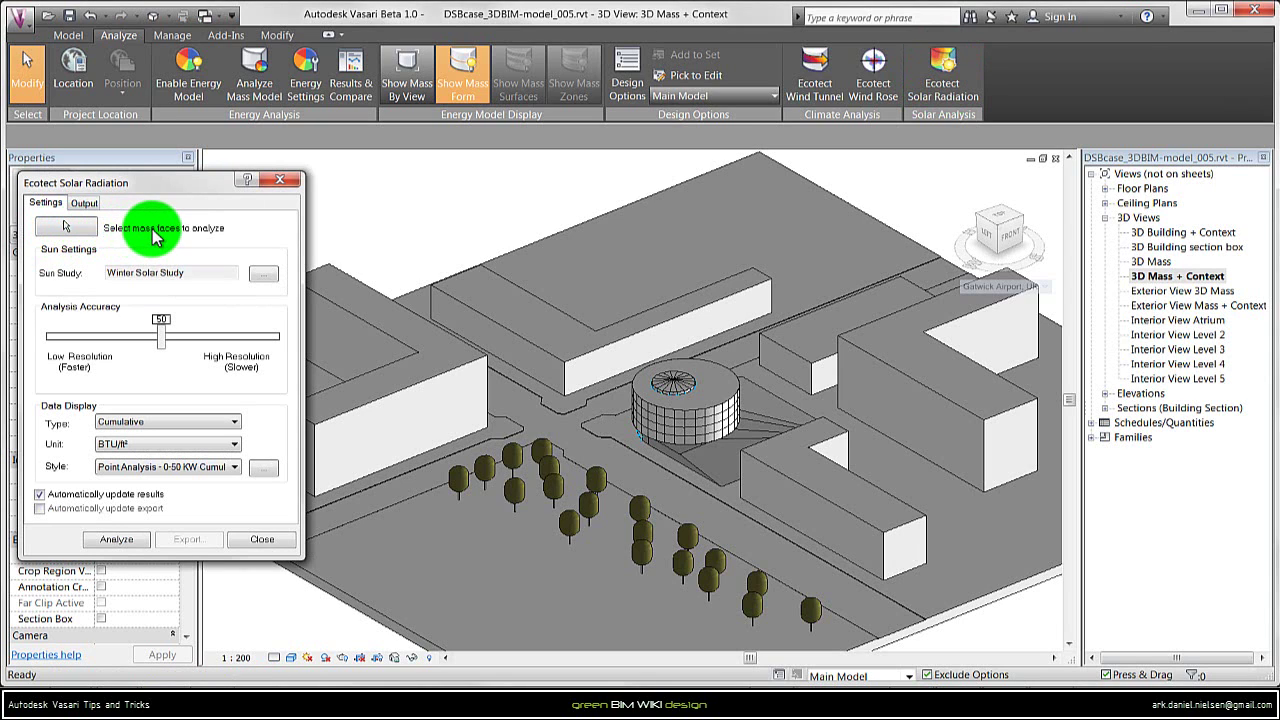
# Pick the cylindrical mass faces and run the Winter Solar Study with cumulative BTU/ft² point results
pyautogui.click(63, 230)
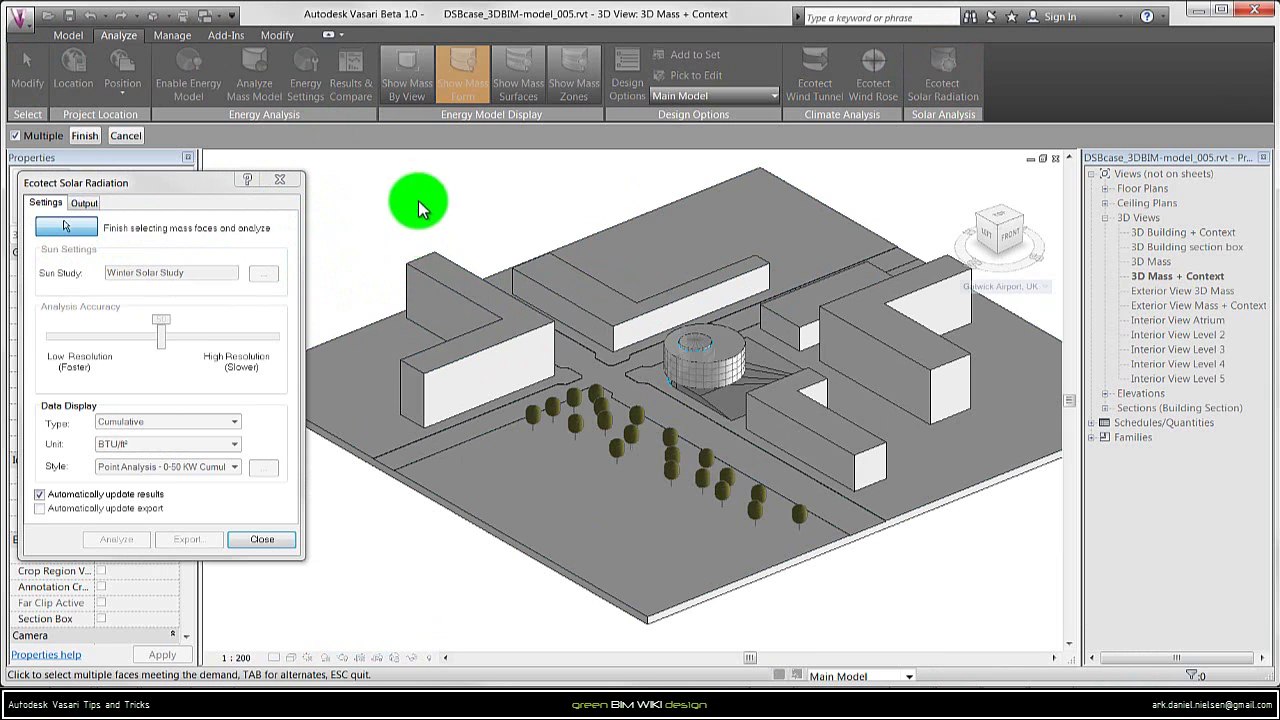
pyautogui.scroll(2, 407, 370)
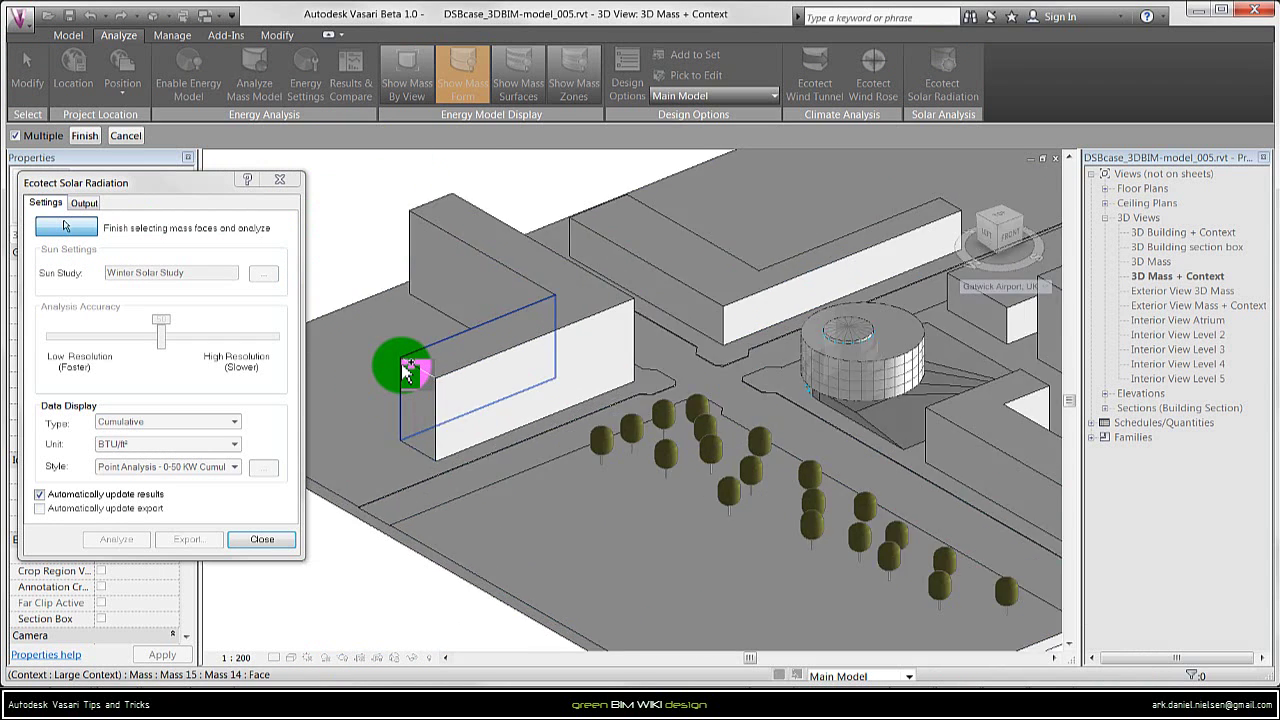
pyautogui.scroll(6, 407, 370)
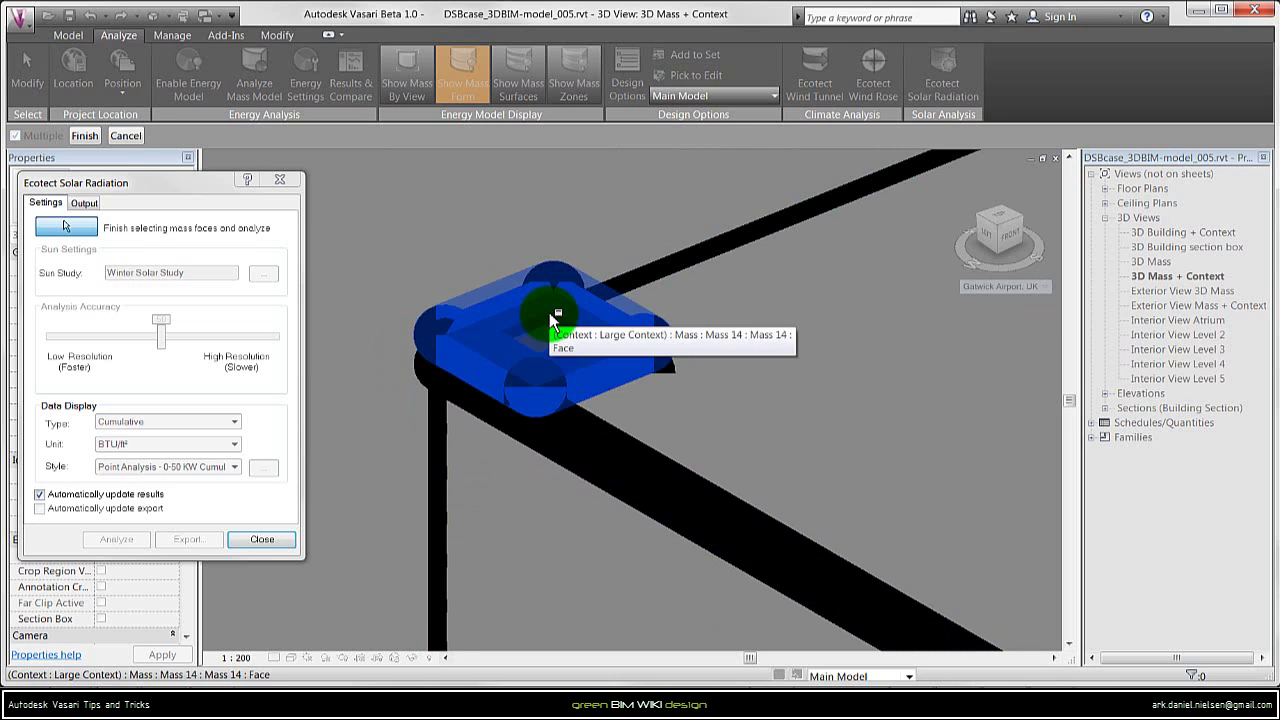
pyautogui.click(549, 312)
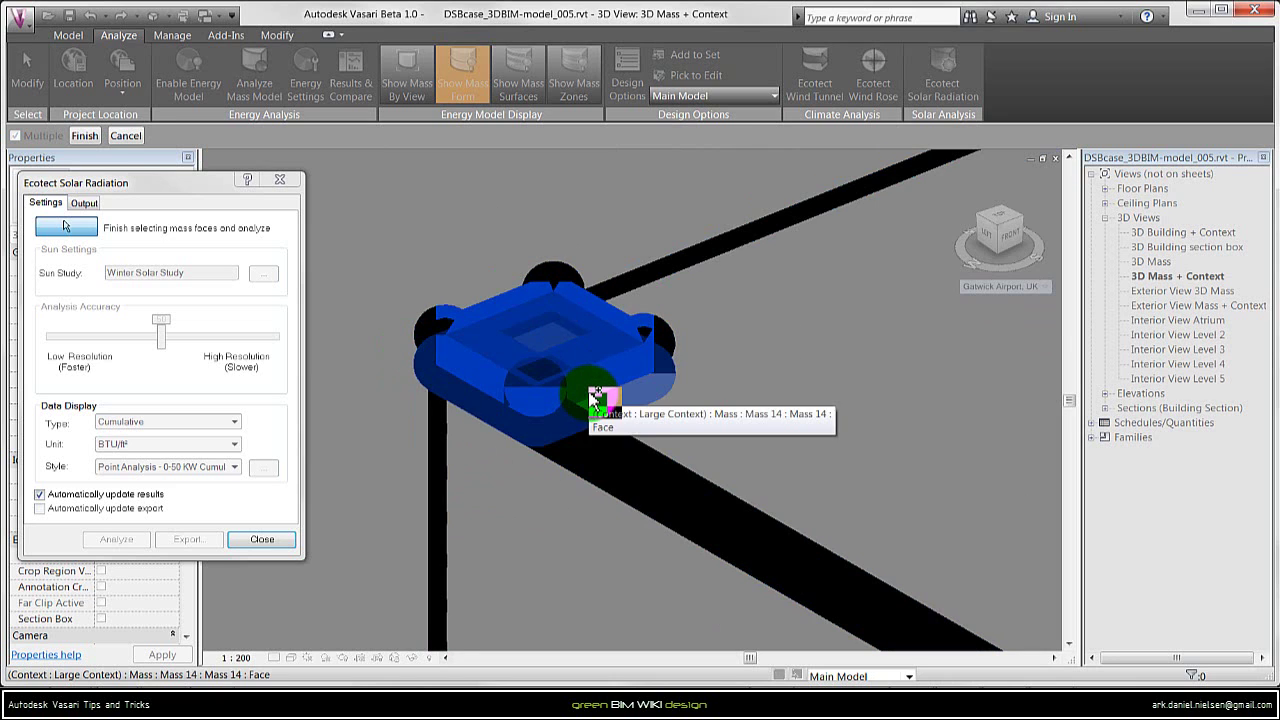
pyautogui.scroll(-5, 586, 394)
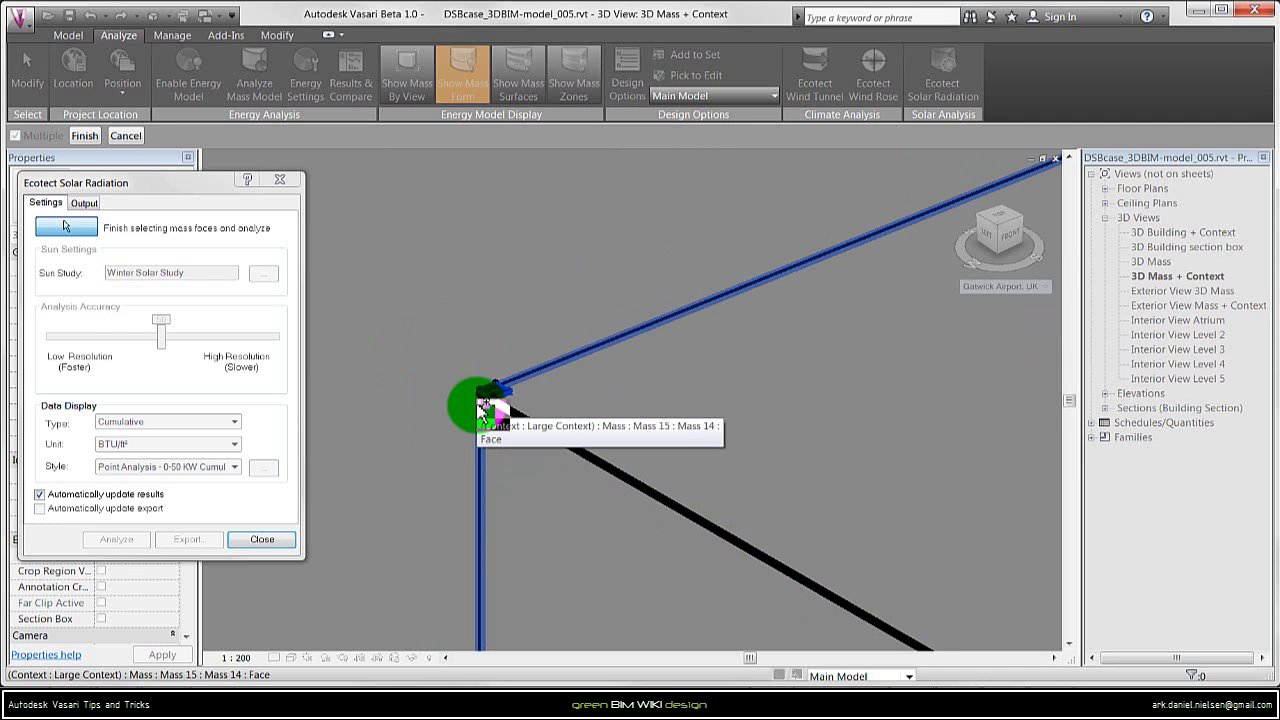
pyautogui.scroll(-8, 484, 408)
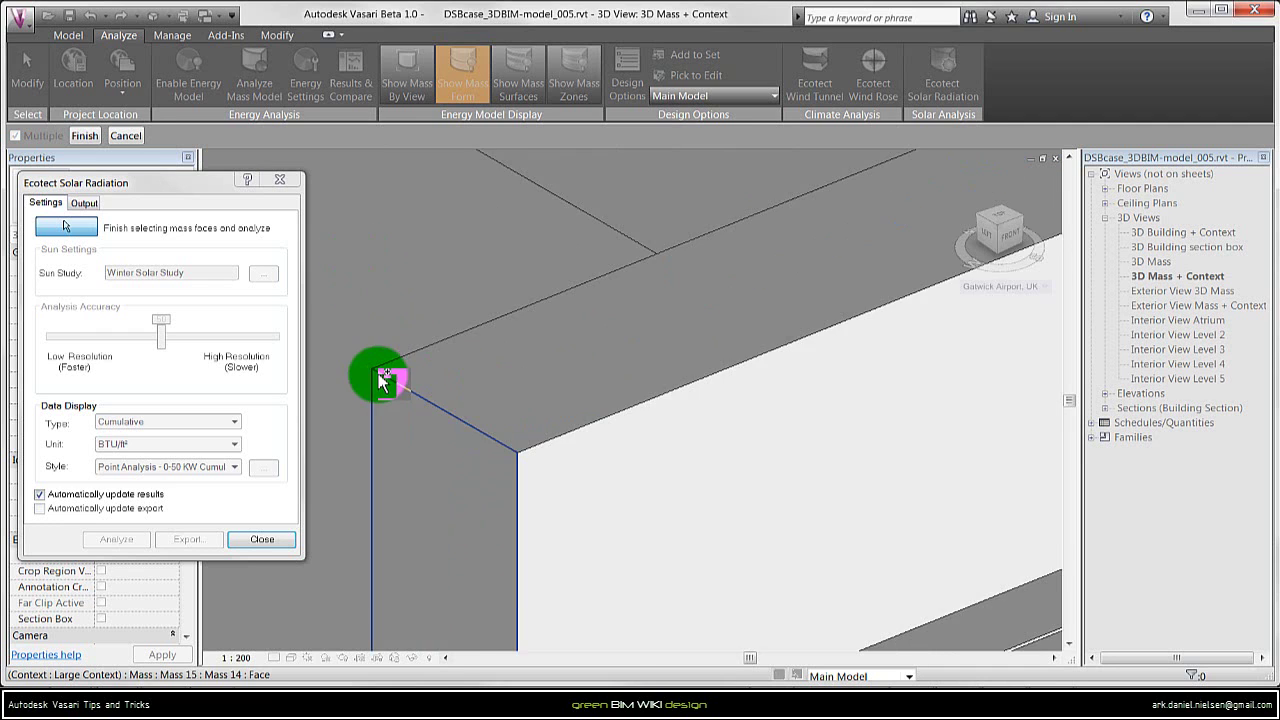
pyautogui.scroll(6, 670, 405)
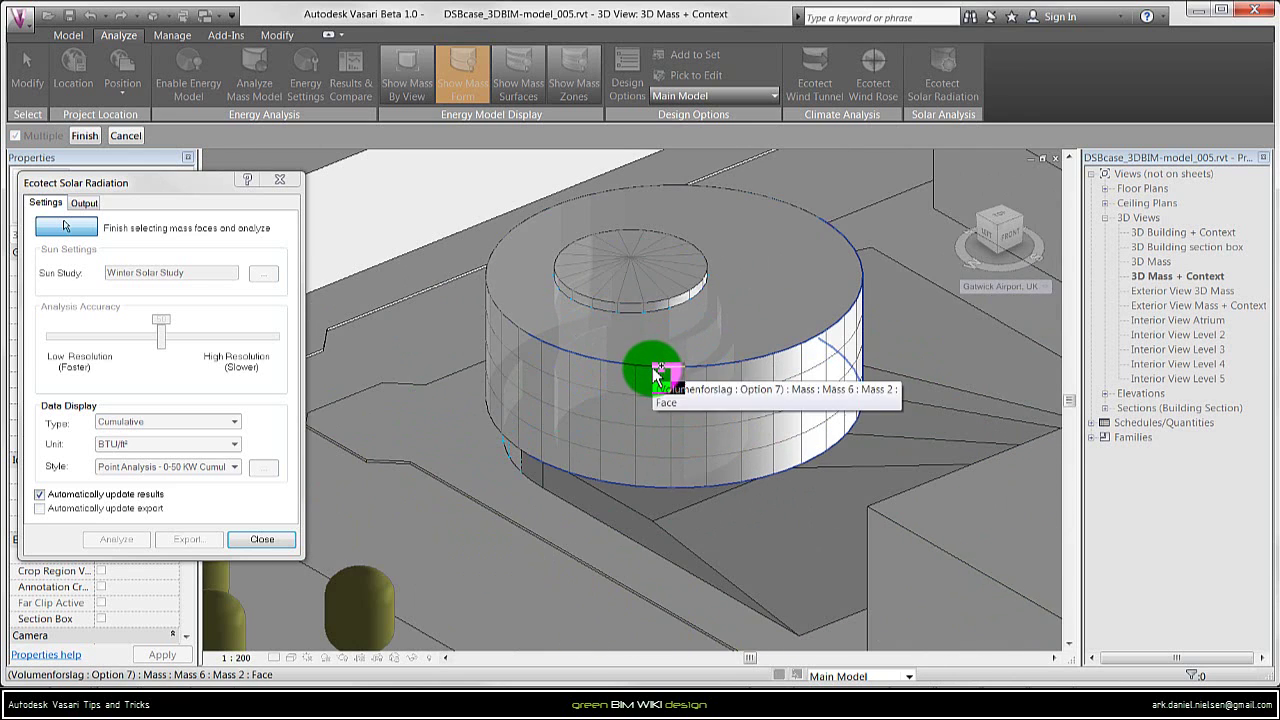
pyautogui.click(655, 375)
pyautogui.click(66, 227)
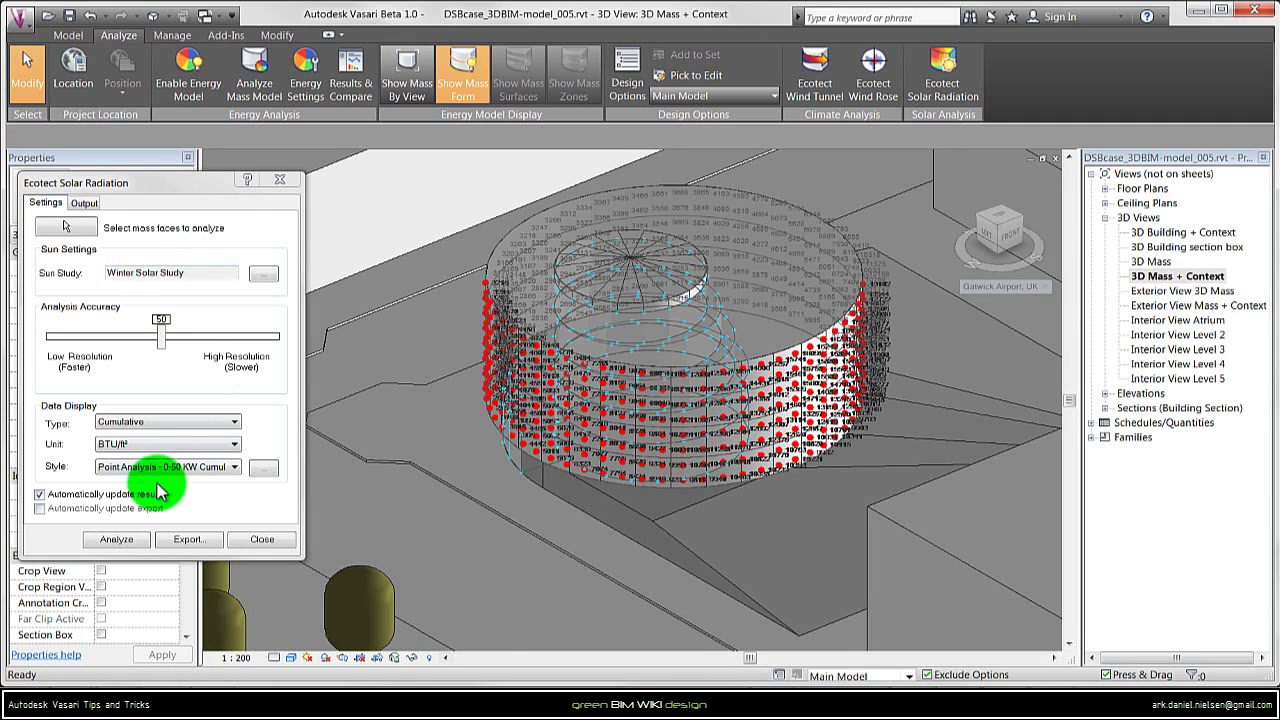
# Set the result style to Color Range Analysis - Auto and the units to kWh/m²
pyautogui.click(235, 468)
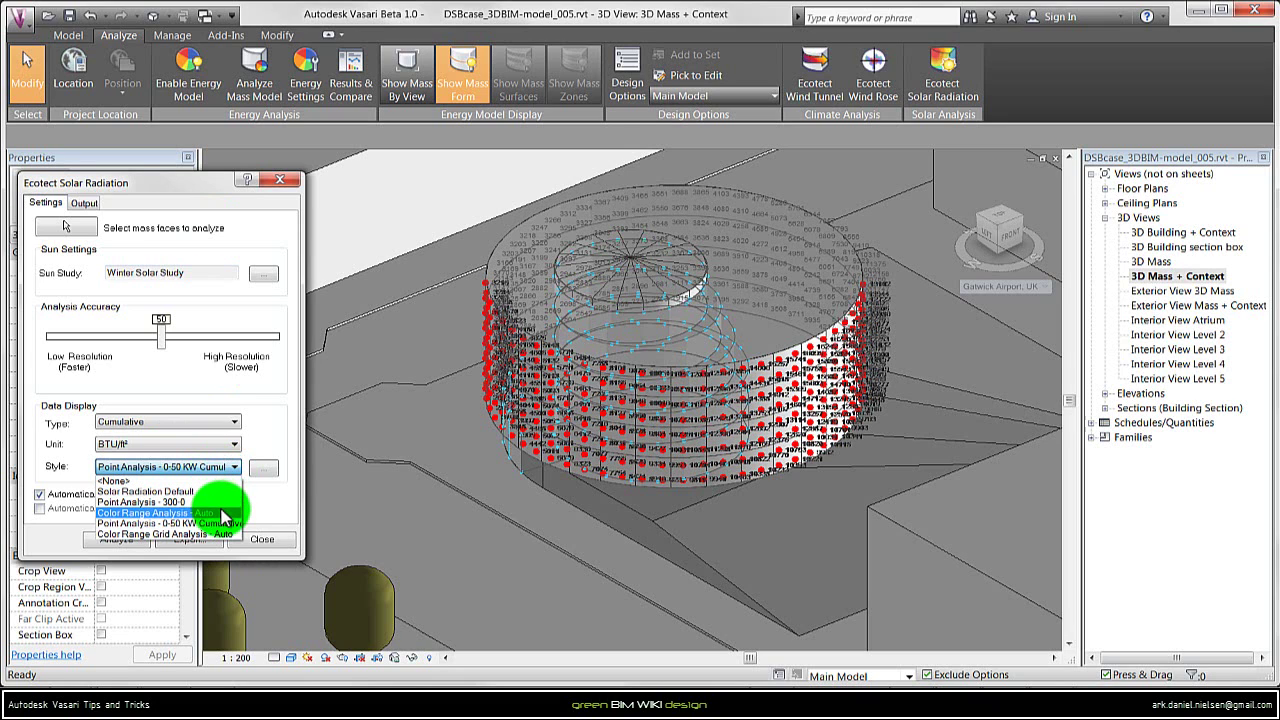
pyautogui.click(213, 520)
pyautogui.click(232, 443)
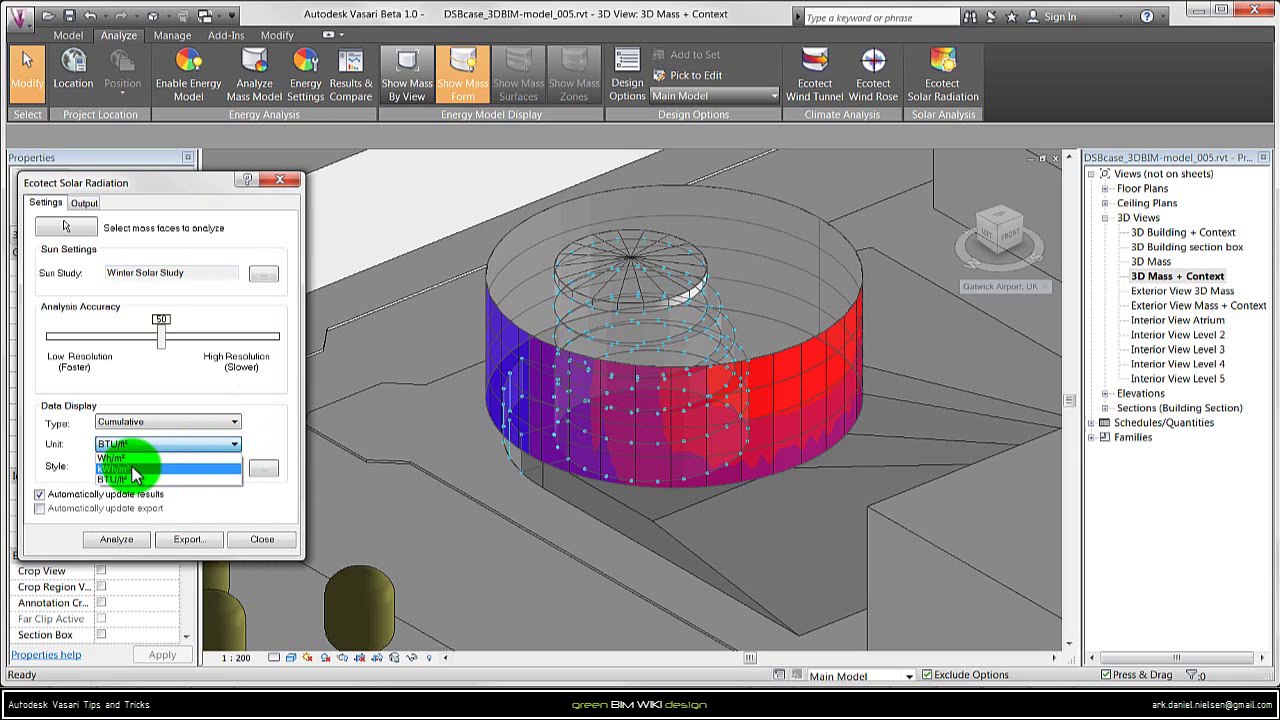
pyautogui.click(135, 468)
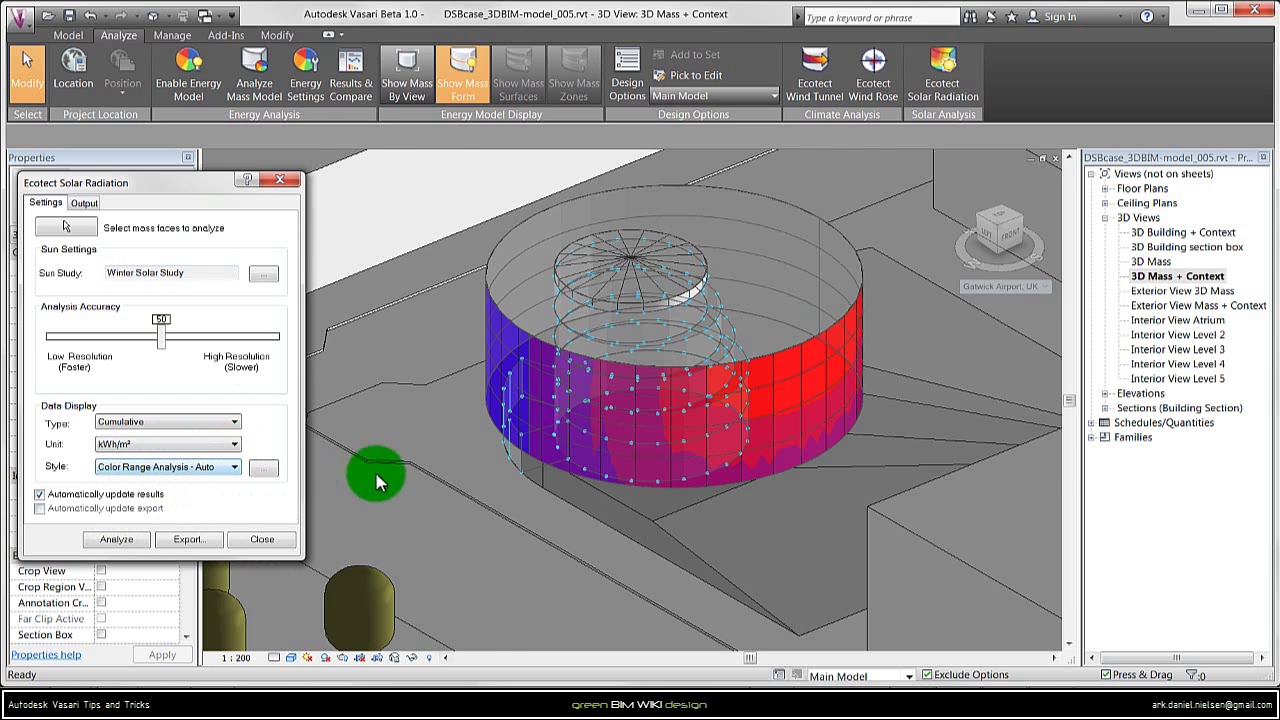
pyautogui.scroll(-3, 500, 472)
pyautogui.scroll(-6, 614, 478)
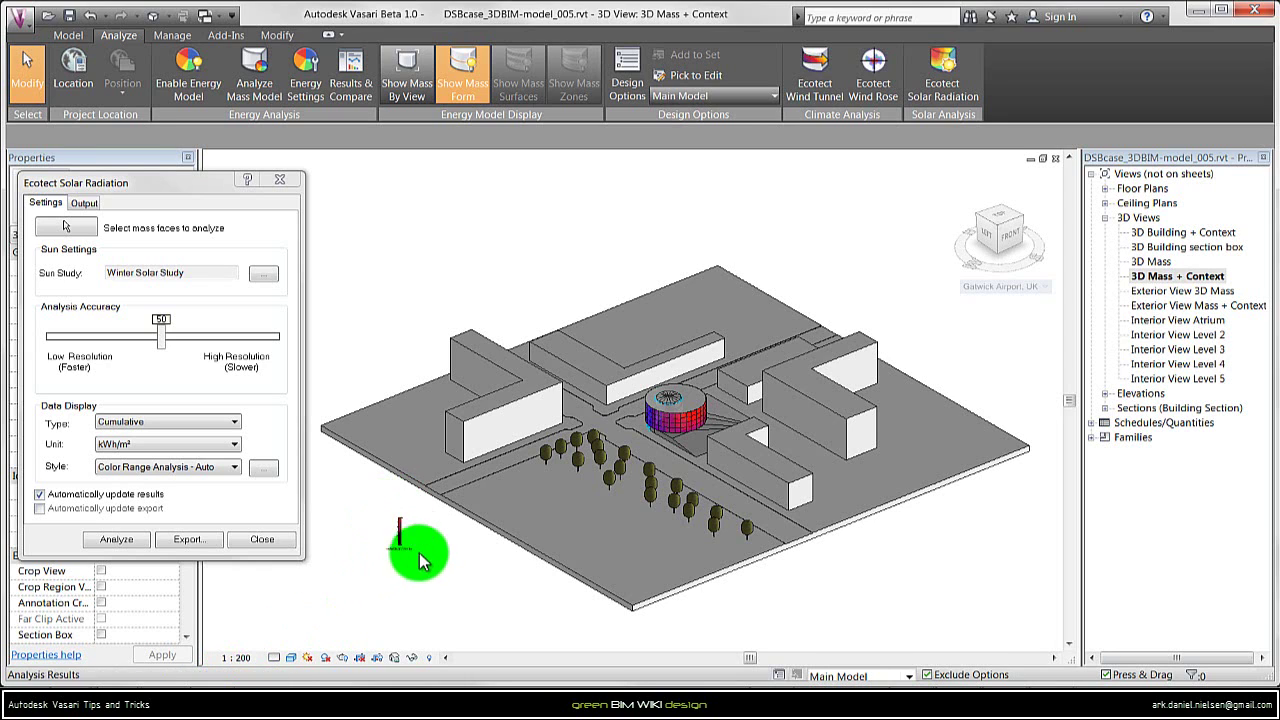
# Drag the analysis legend next to the round building and zoom in
pyautogui.moveTo(400, 530); pyautogui.dragTo(622, 405)
pyautogui.scroll(6, 670, 408)
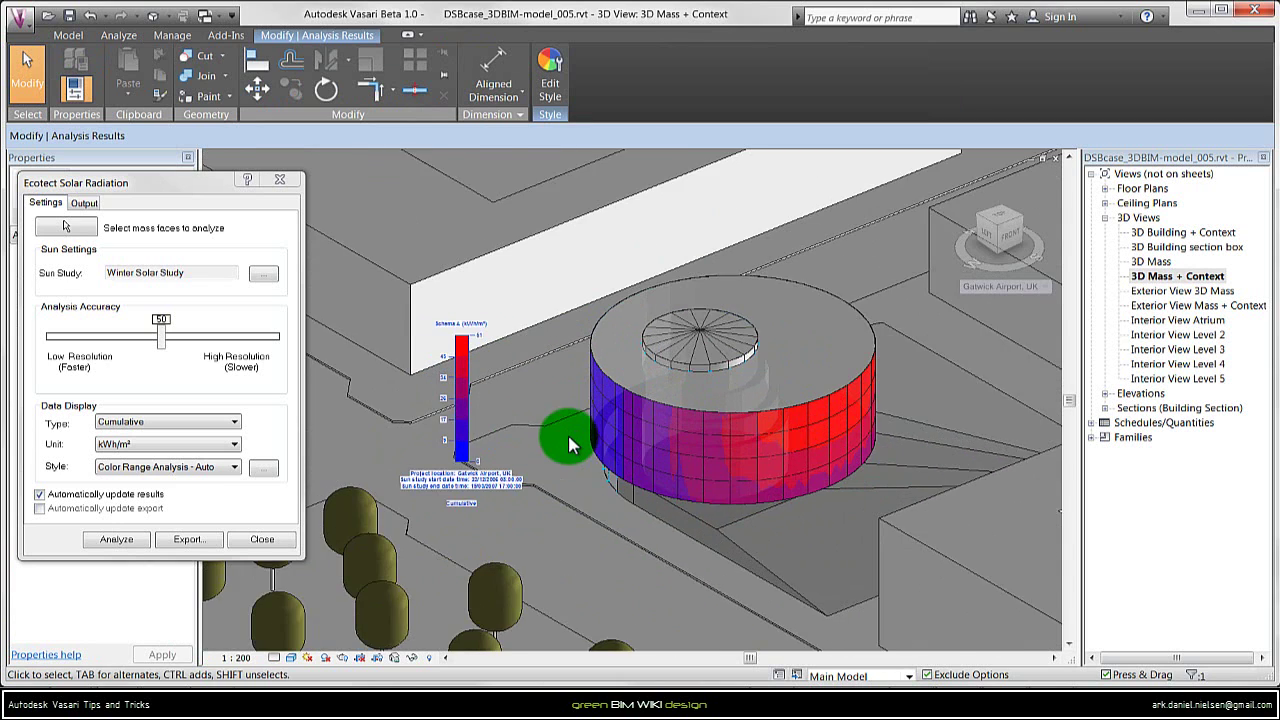
pyautogui.scroll(2, 570, 445)
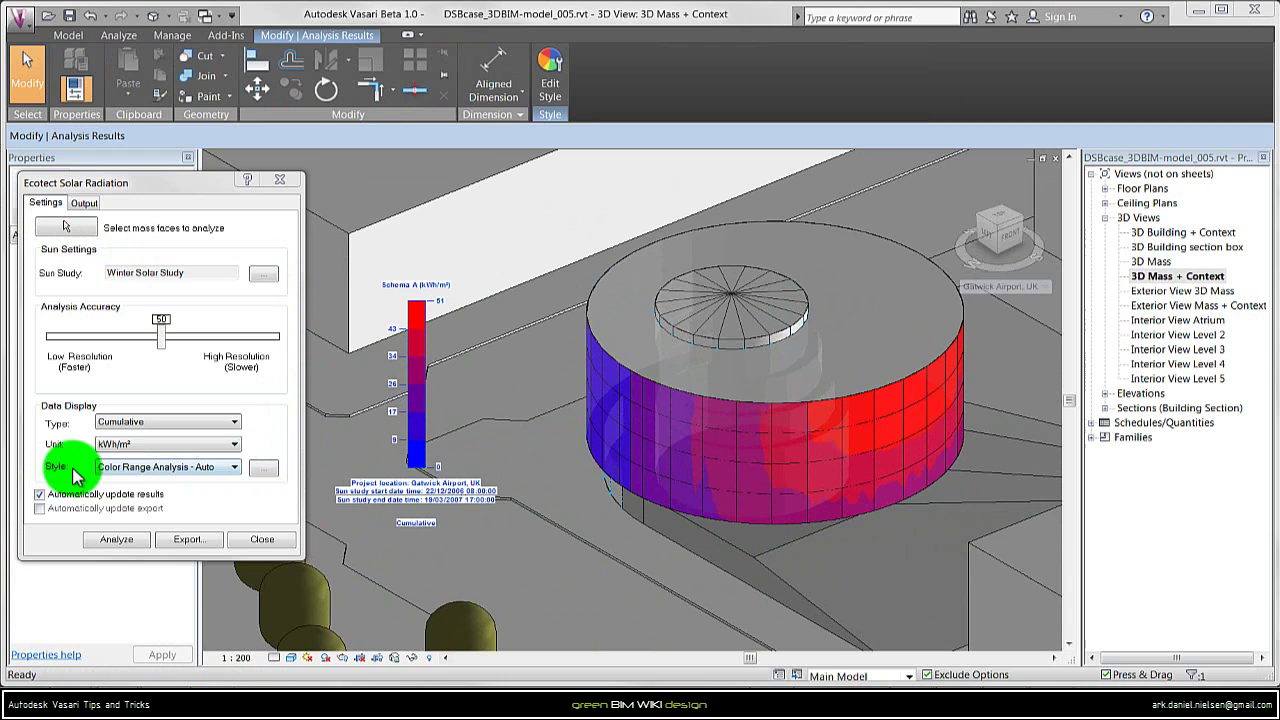
pyautogui.click(198, 467)
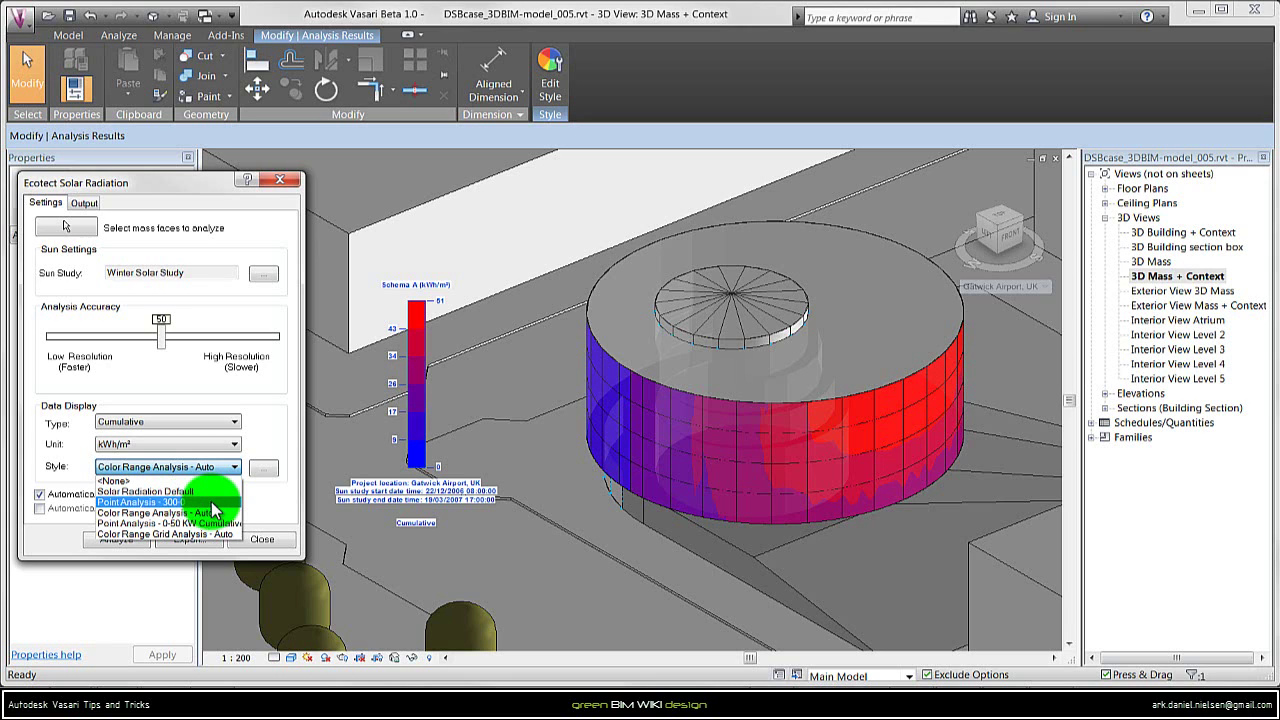
# Switch to the Point Analysis - 0-50 KW Cumulative style and lower analysis accuracy to 22
pyautogui.click(150, 503)
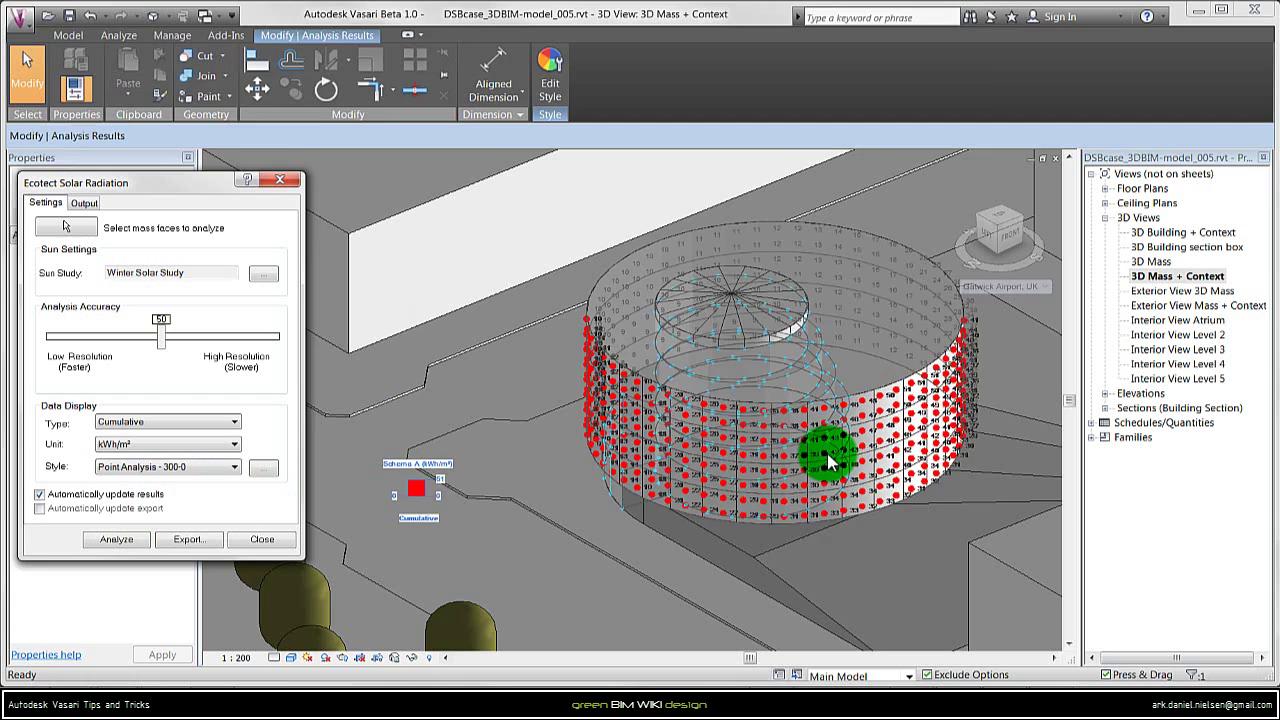
pyautogui.click(718, 555)
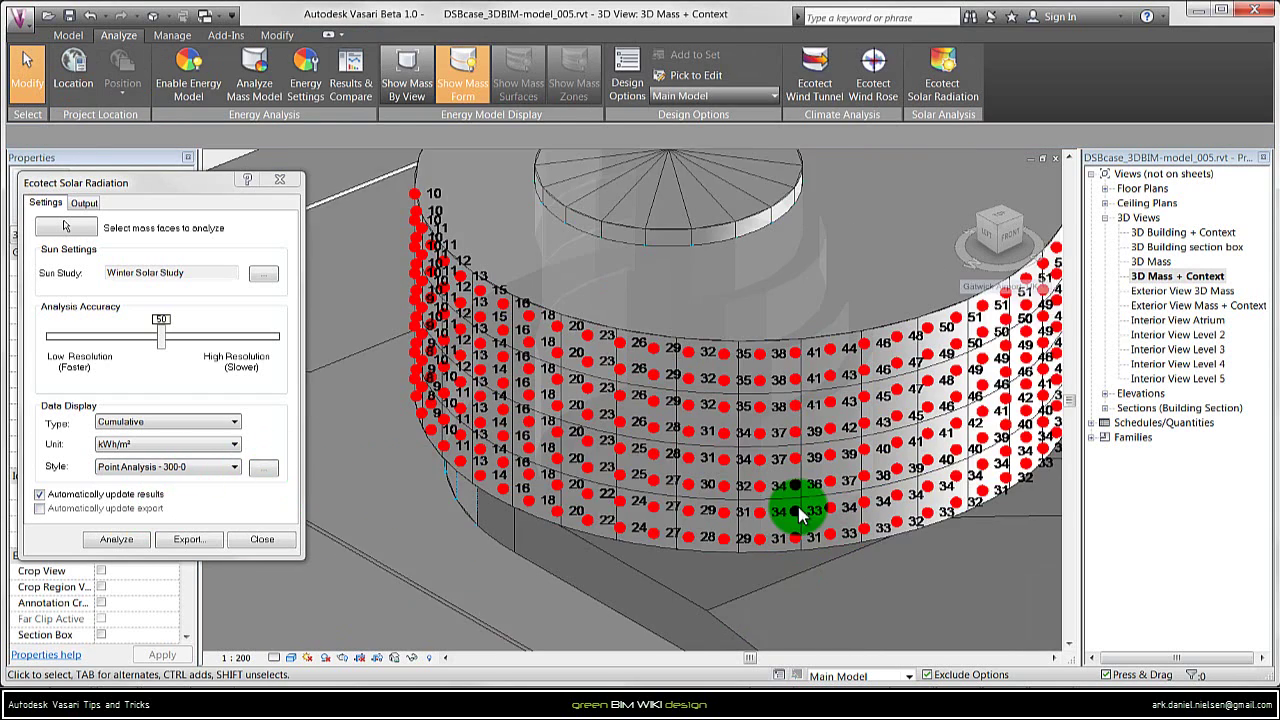
pyautogui.scroll(1, 791, 509)
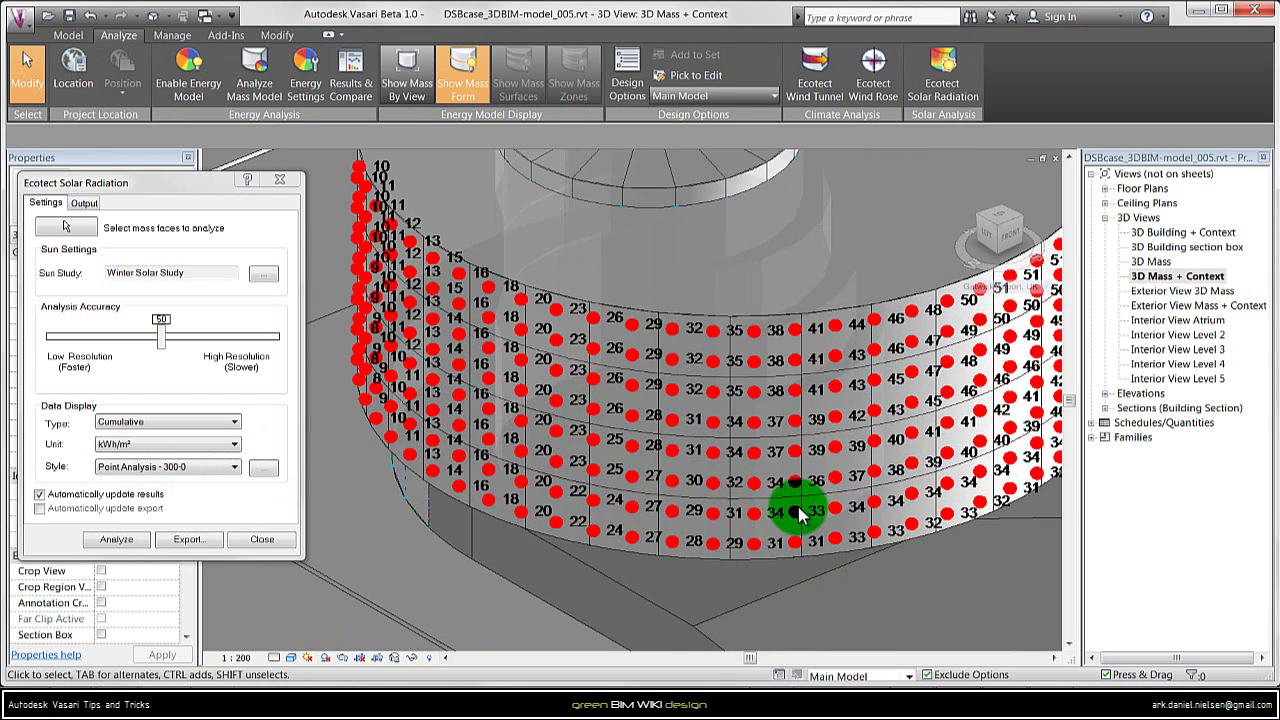
pyautogui.click(712, 338)
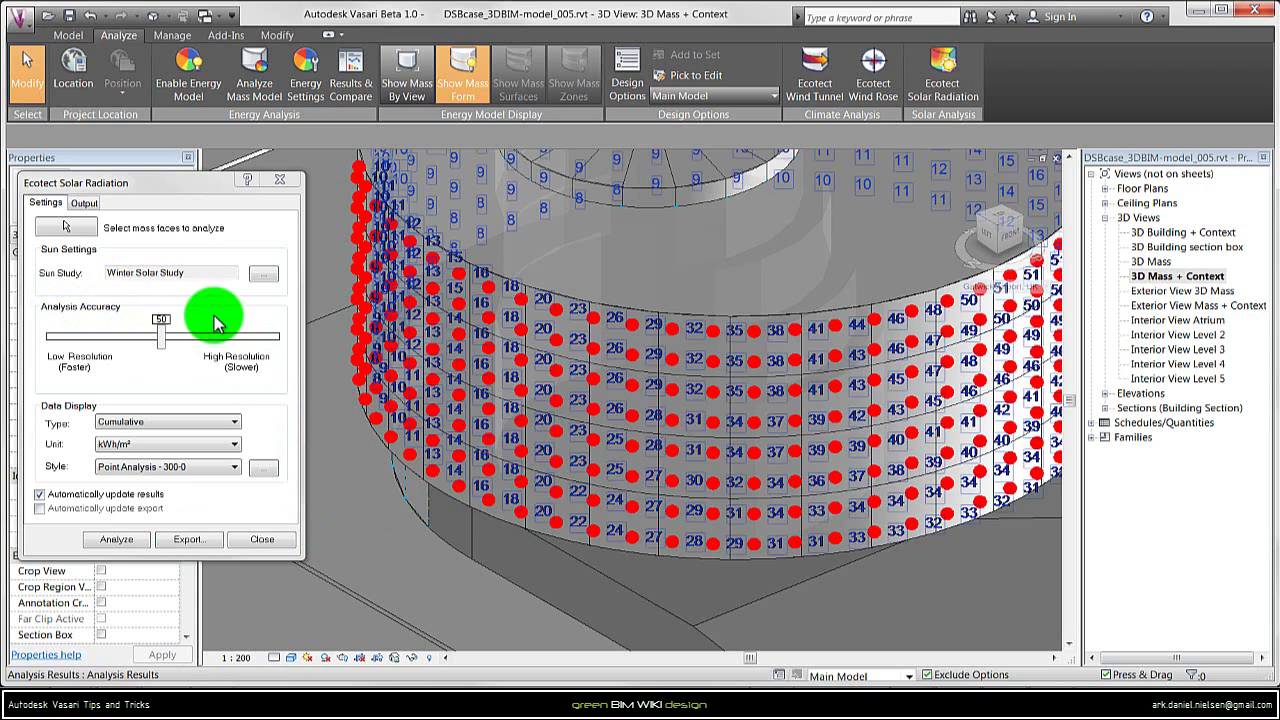
pyautogui.moveTo(163, 334); pyautogui.dragTo(101, 341)
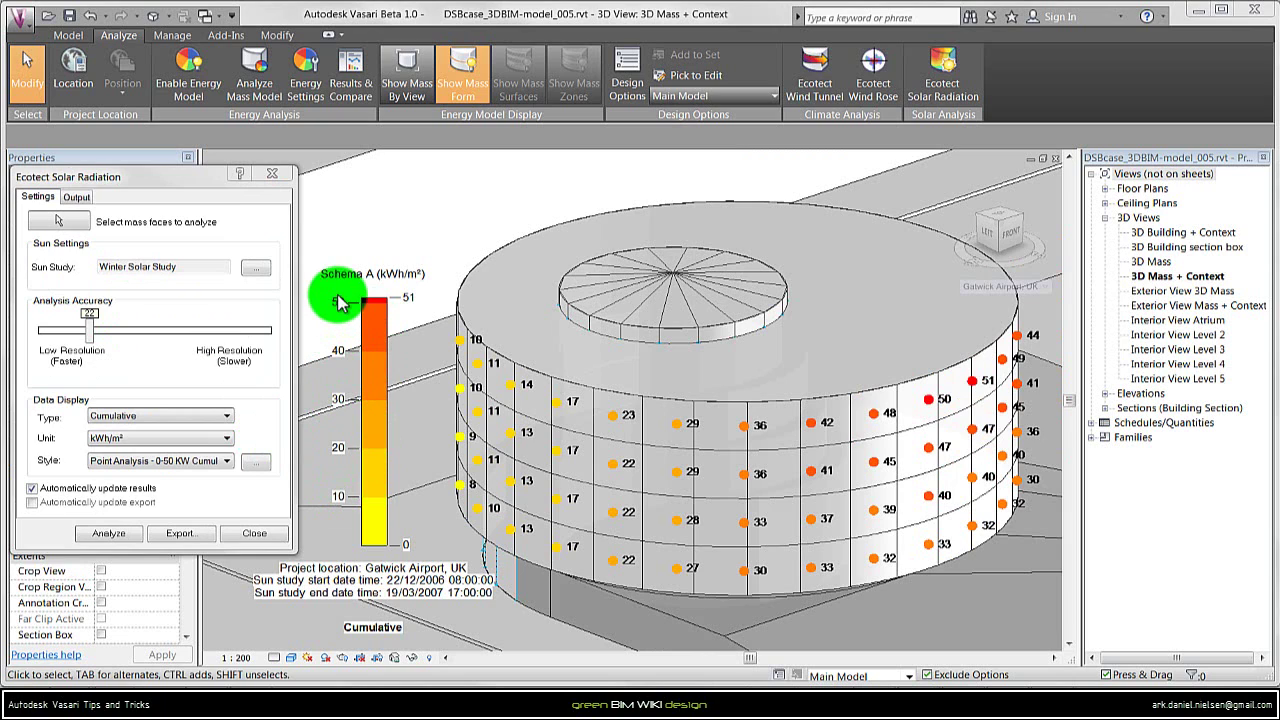
# Inspect the Point Analysis - 0-50 KW Cumulative Winter colour ranges, selecting the 50000 and 40000 rows
pyautogui.click(252, 463)
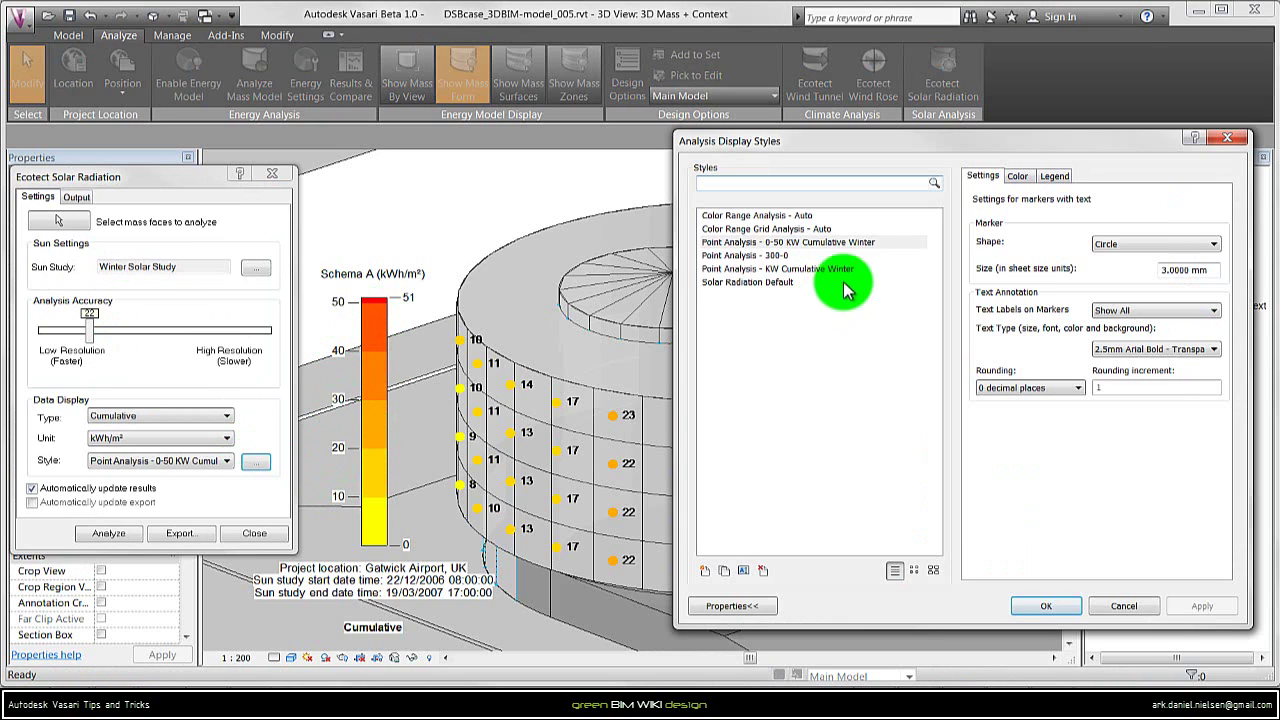
pyautogui.click(820, 243)
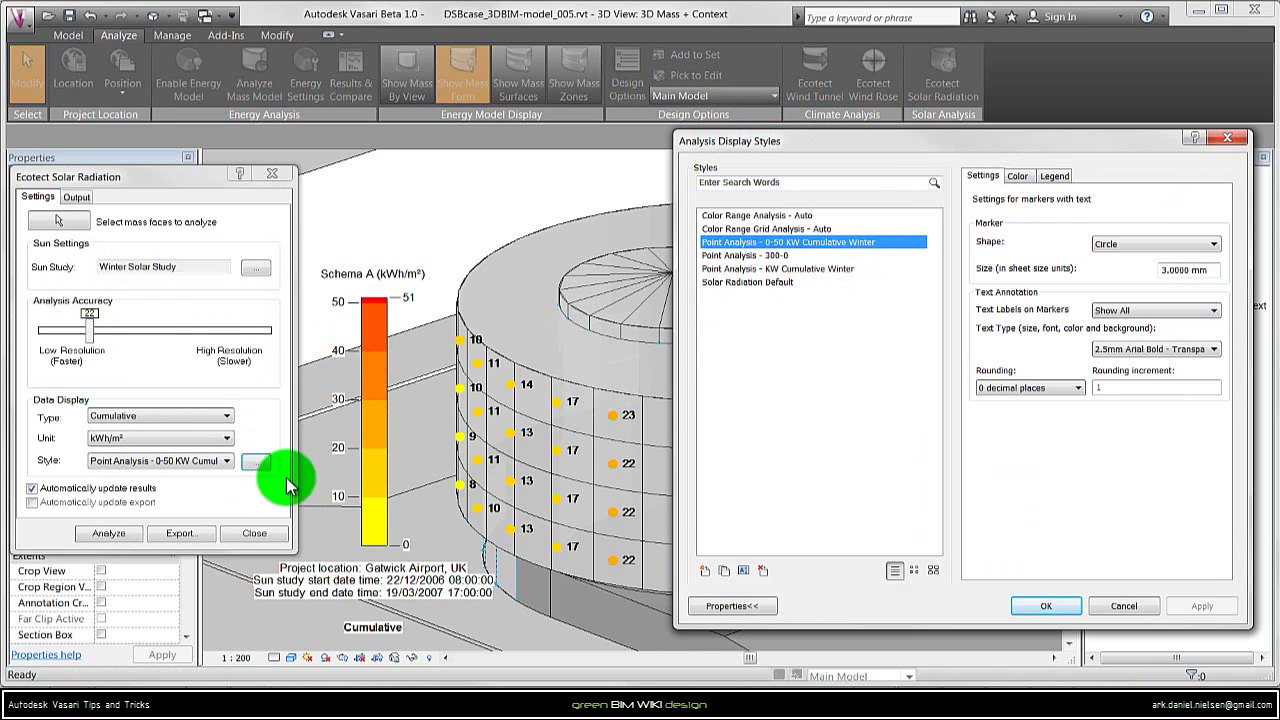
pyautogui.click(1017, 176)
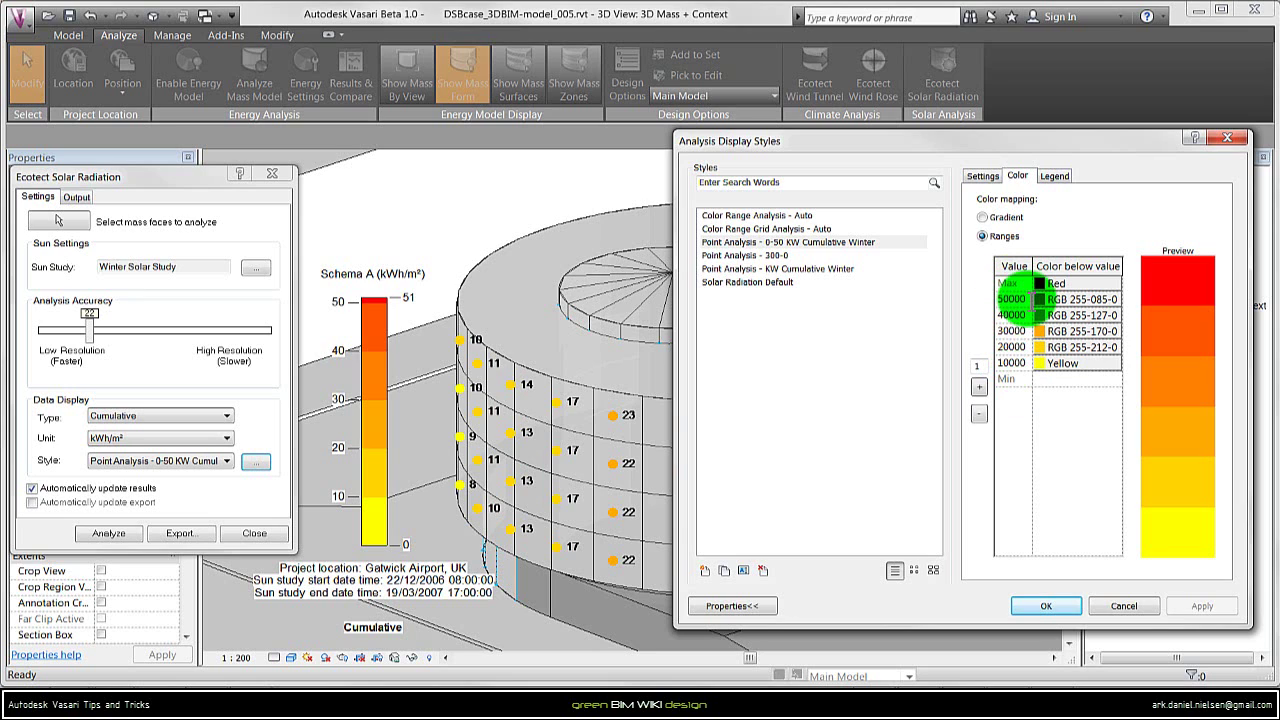
pyautogui.click(1010, 299)
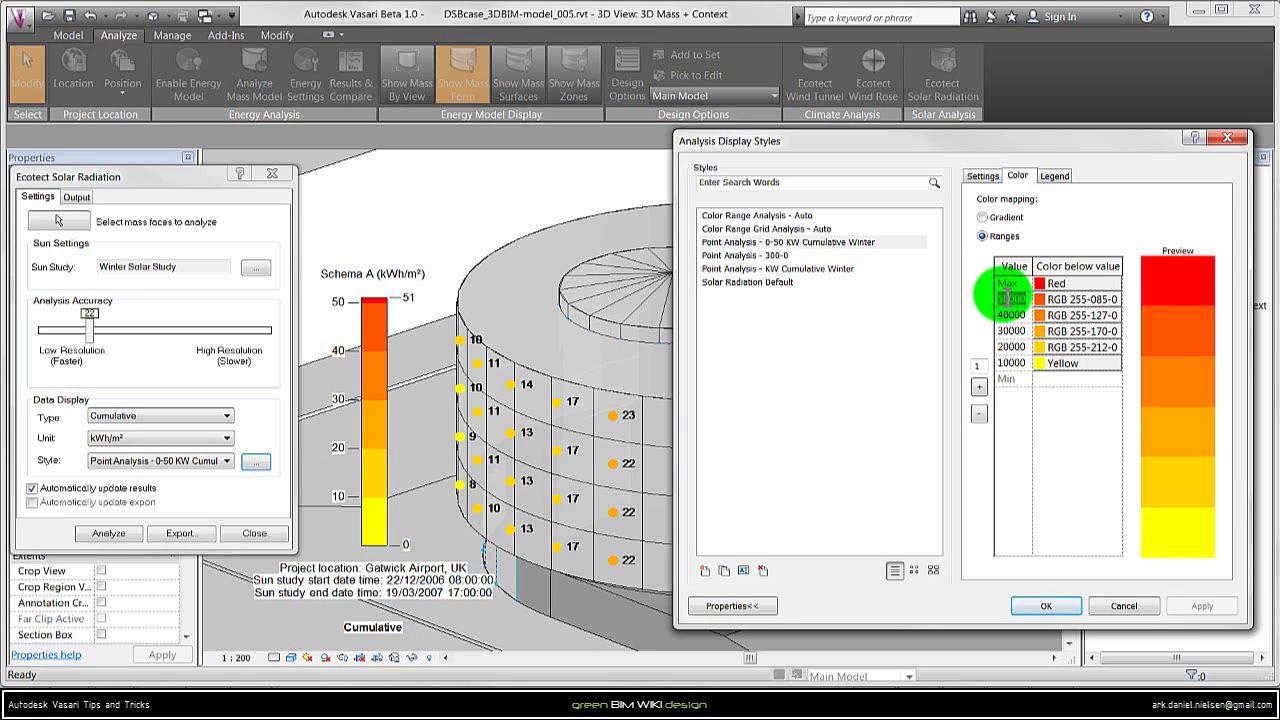
pyautogui.moveTo(1010, 299); pyautogui.dragTo(1022, 316)
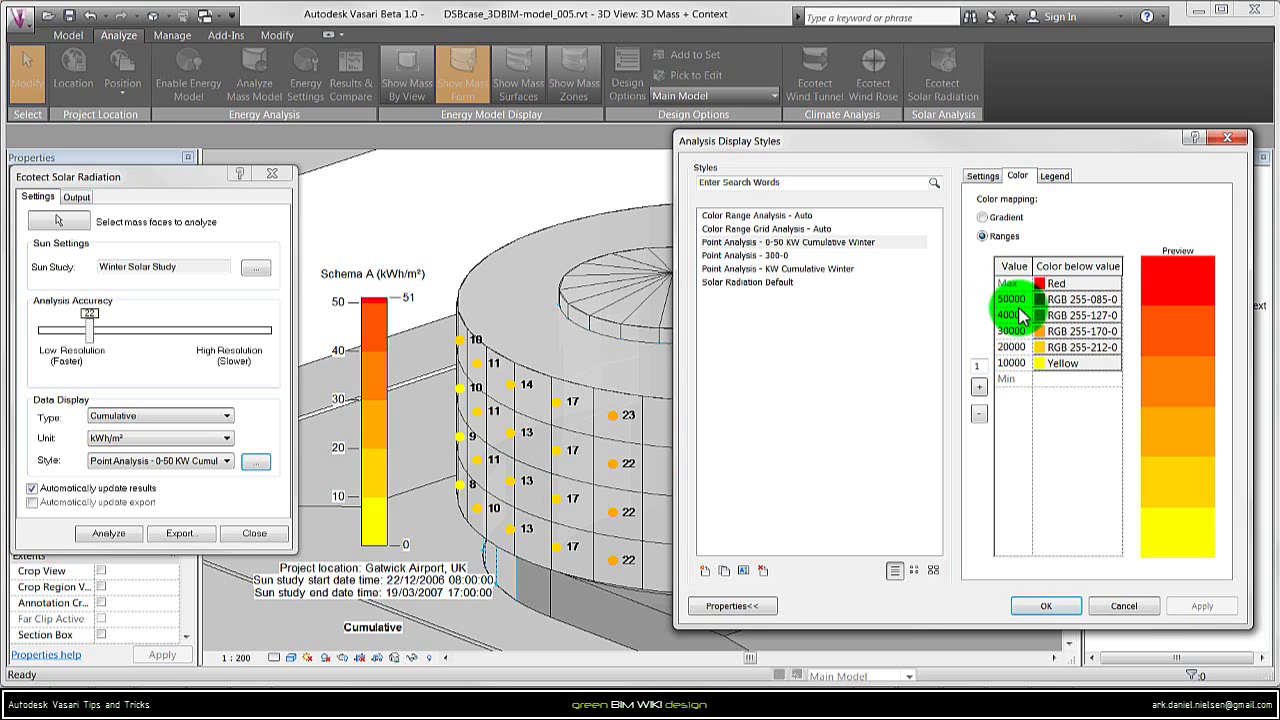
pyautogui.click(1078, 305)
pyautogui.click(1006, 299)
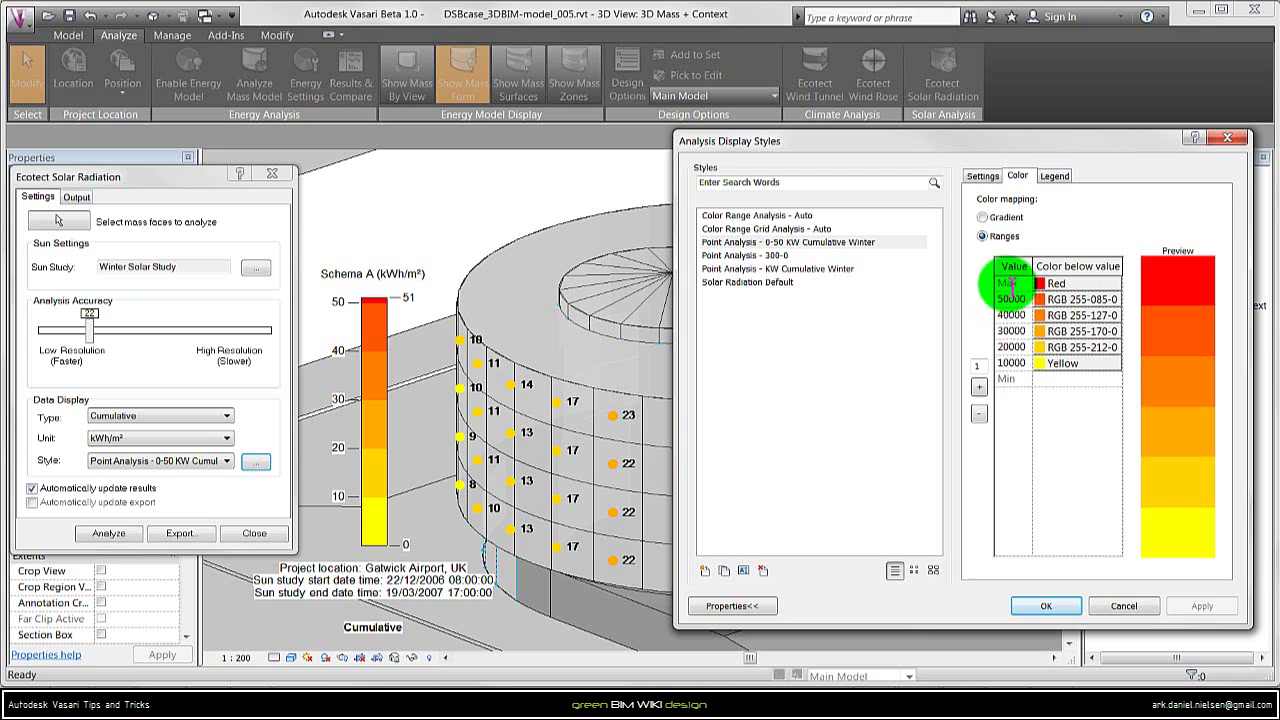
# Create a new markers-with-text analysis display style named 'test 1'
pyautogui.click(704, 570)
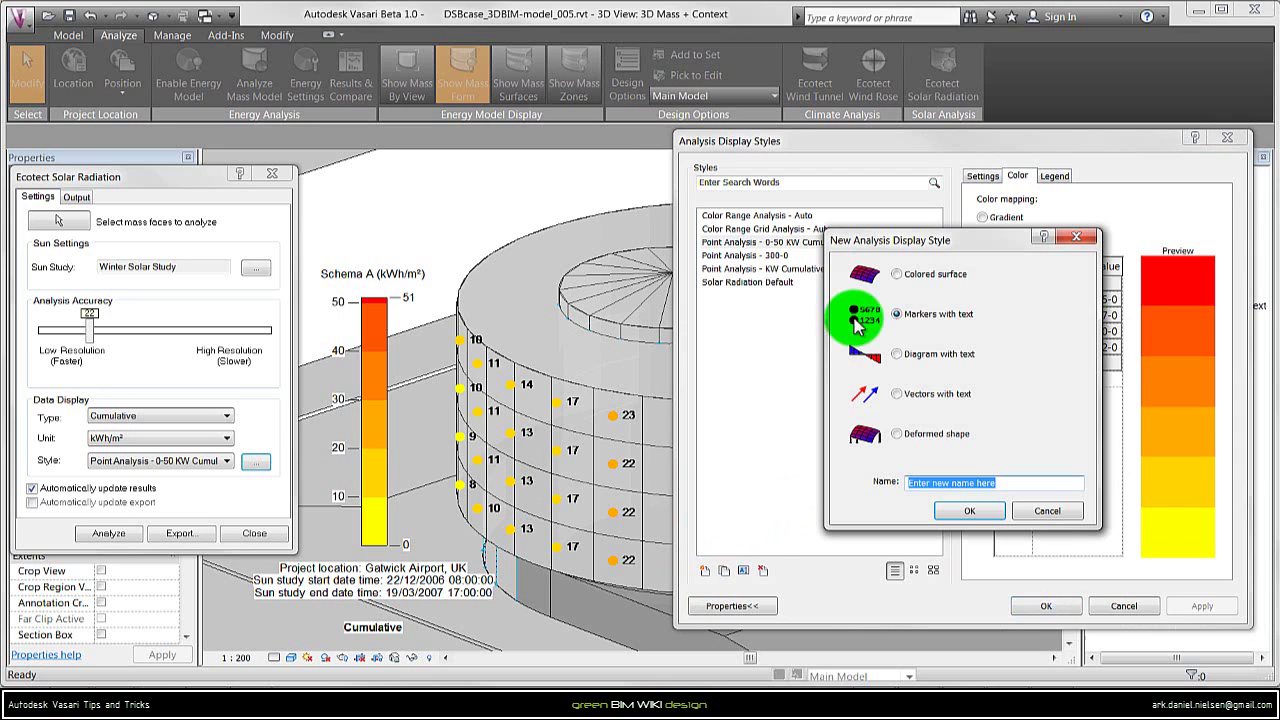
pyautogui.click(897, 314)
pyautogui.write('test 1')
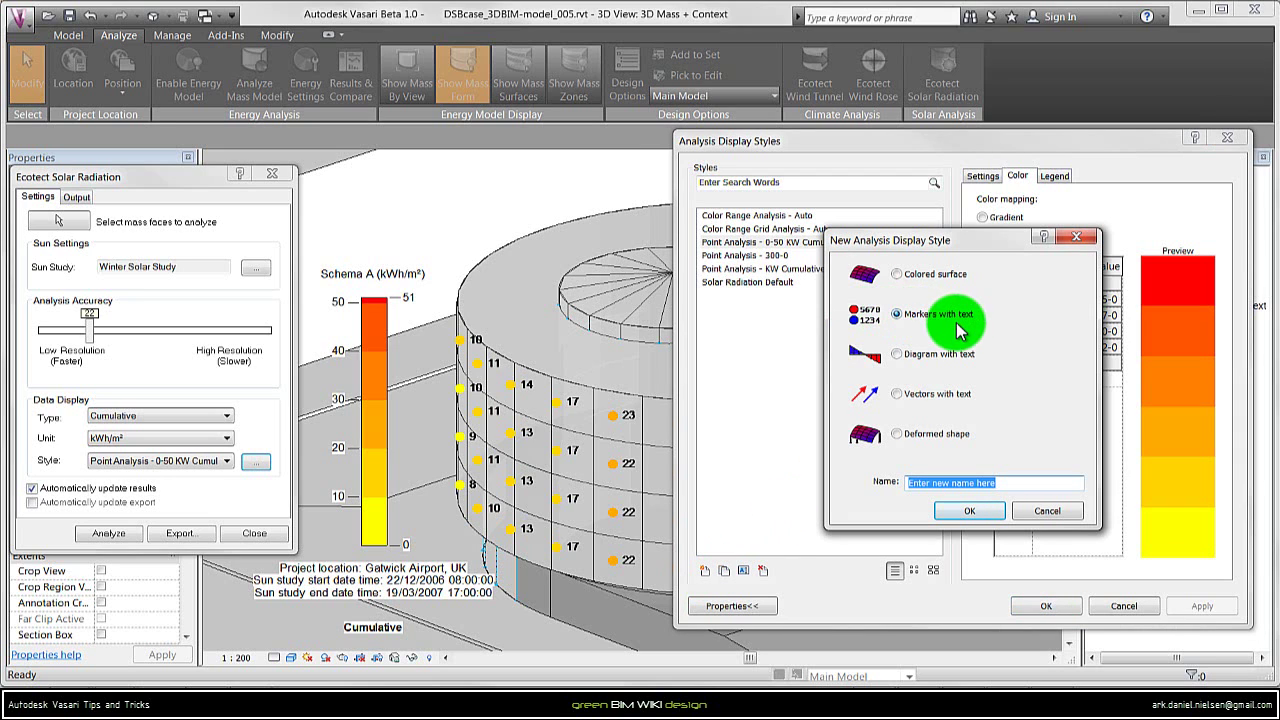
pyautogui.press('Return')
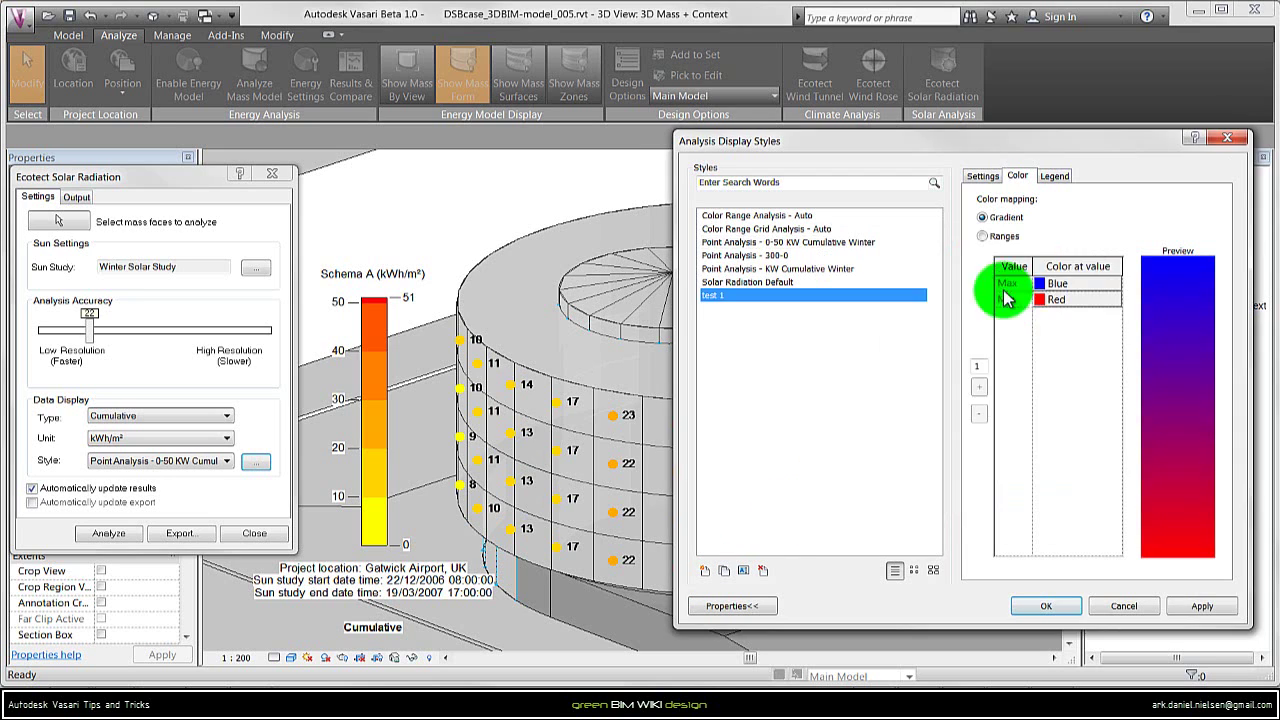
pyautogui.click(1047, 607)
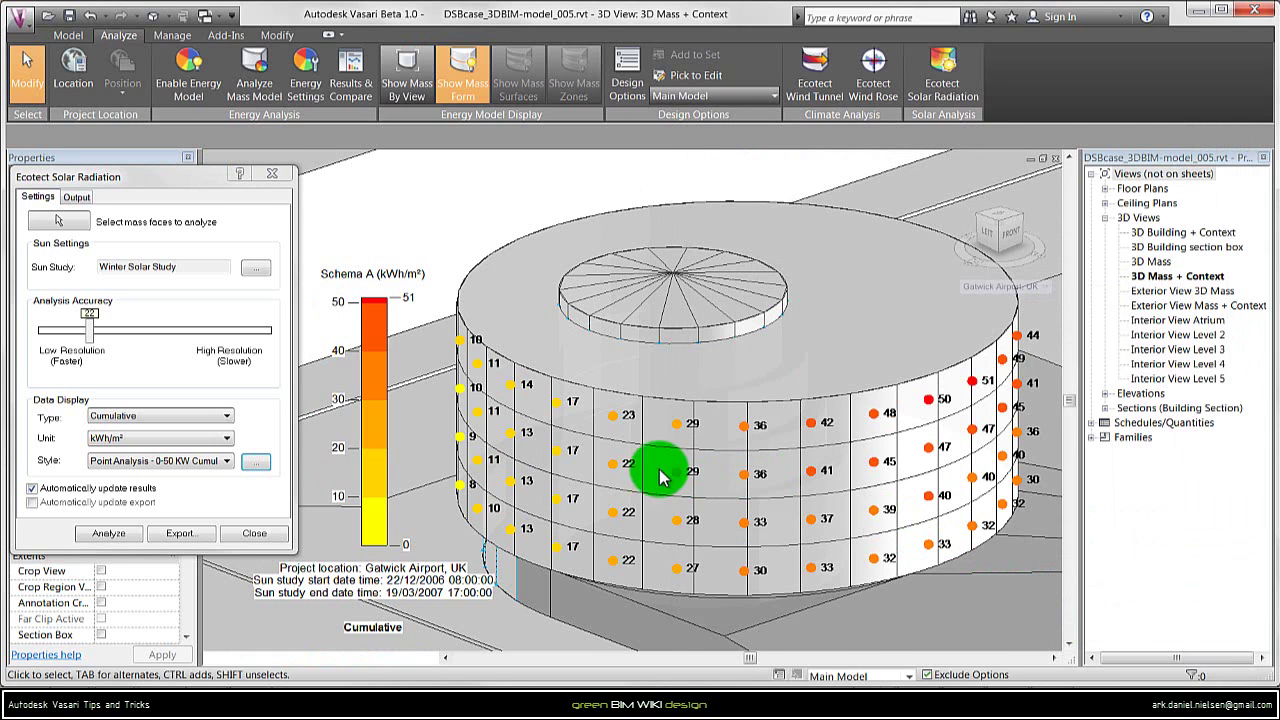
# Apply the test 1 style to the results and reopen its display settings
pyautogui.click(226, 461)
pyautogui.click(126, 544)
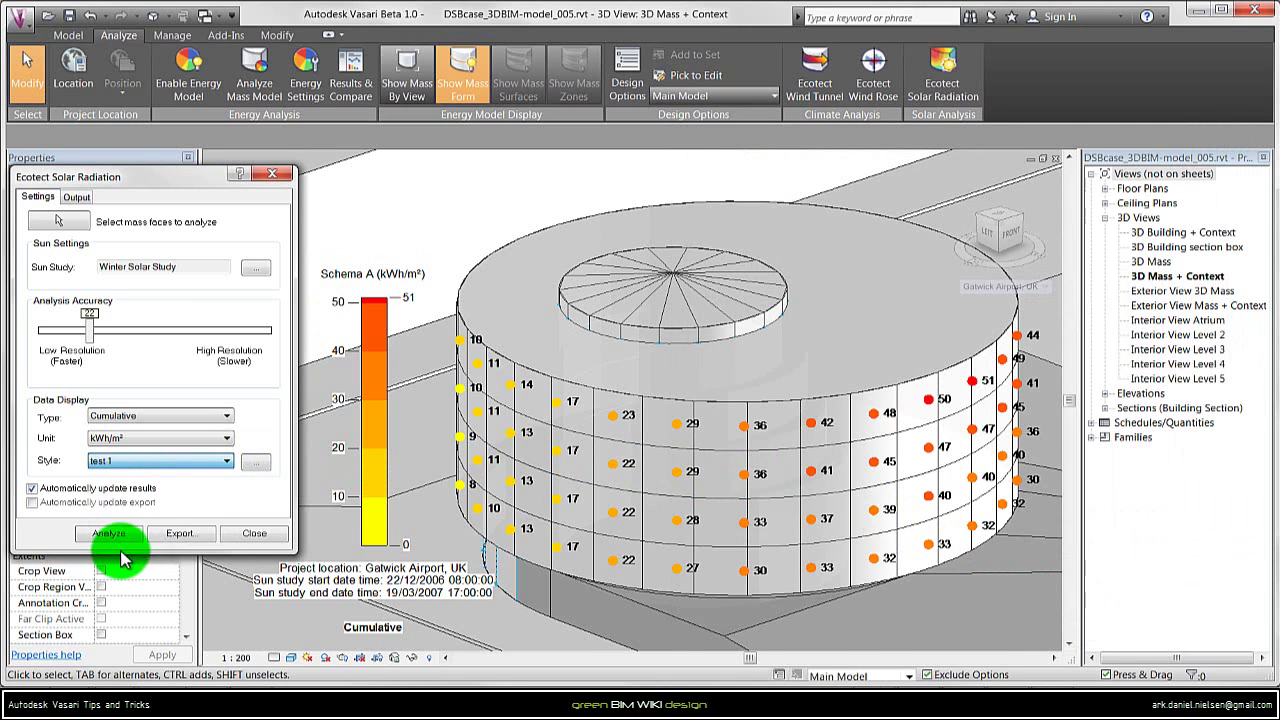
pyautogui.click(256, 464)
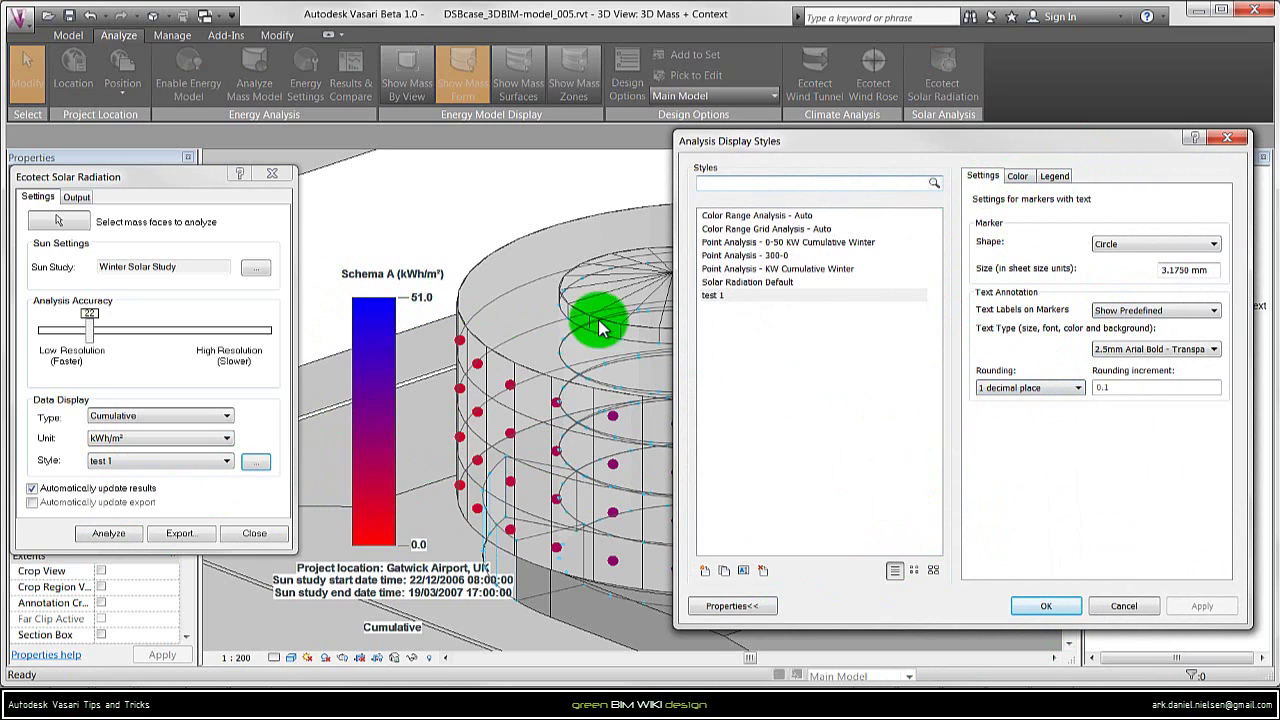
# Round the test 1 marker labels to 0 decimal places, keeping the label text type
pyautogui.click(1030, 387)
pyautogui.click(1057, 443)
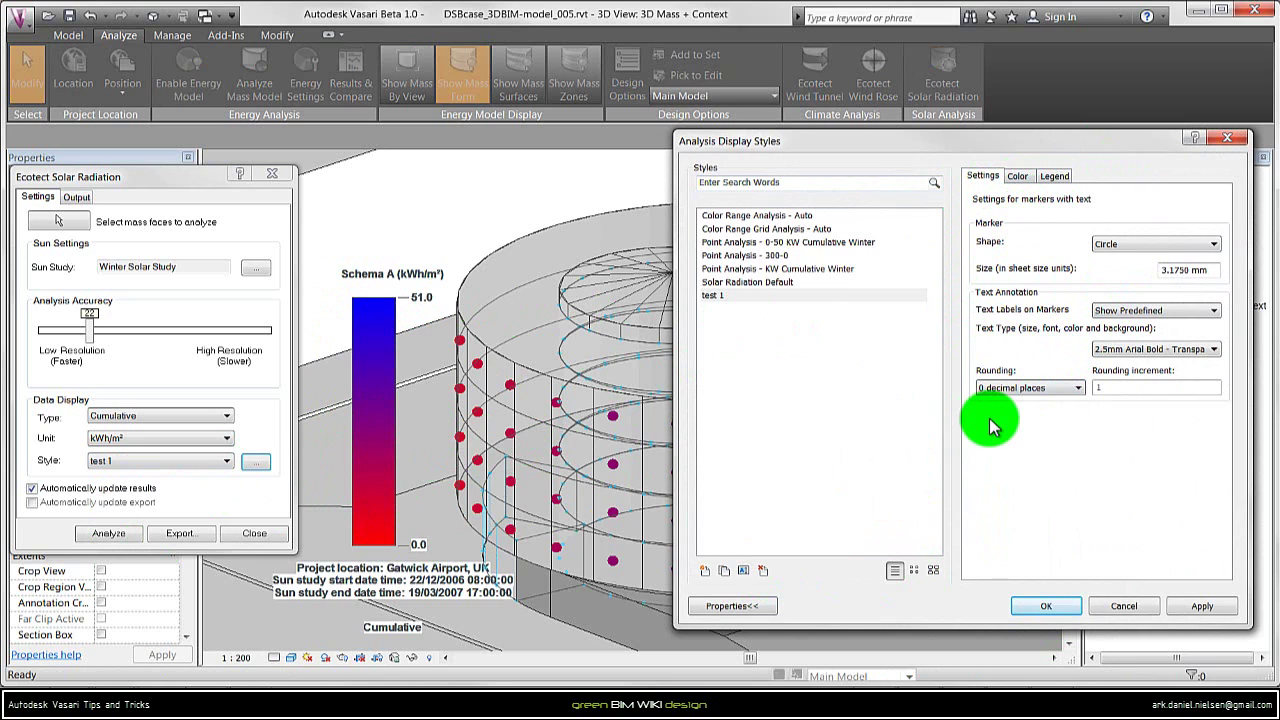
pyautogui.click(1212, 349)
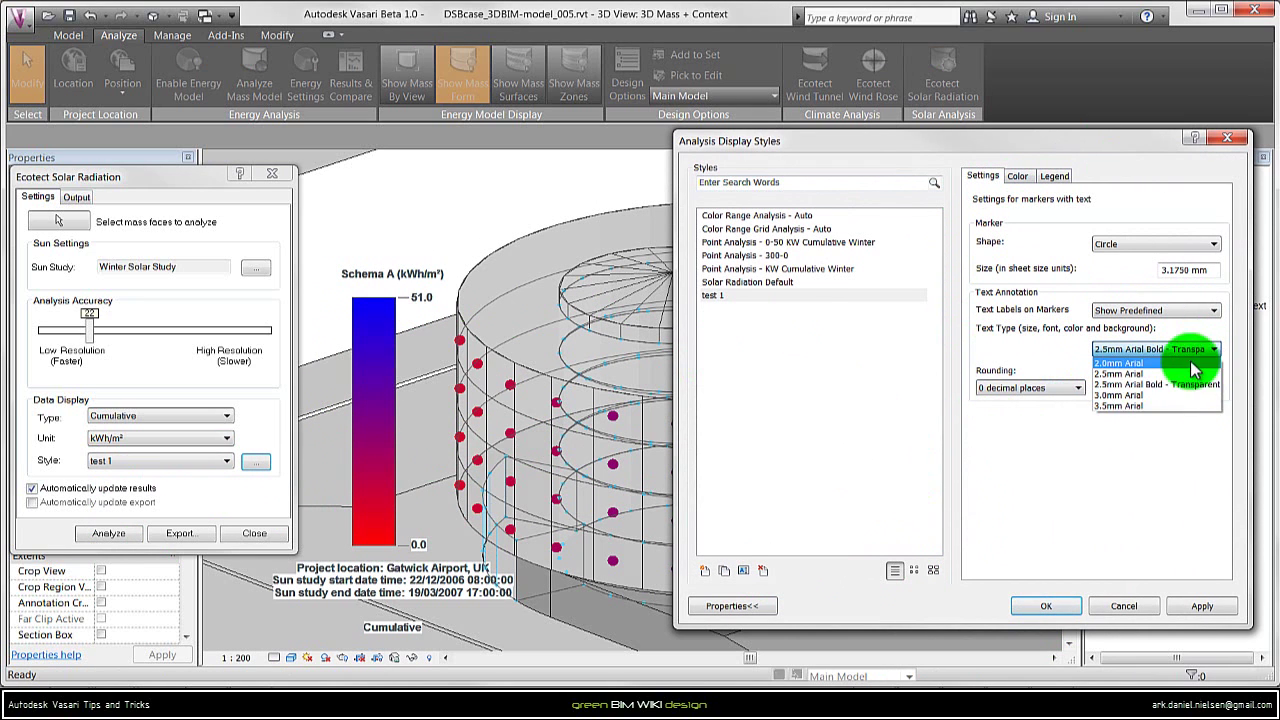
pyautogui.click(1172, 384)
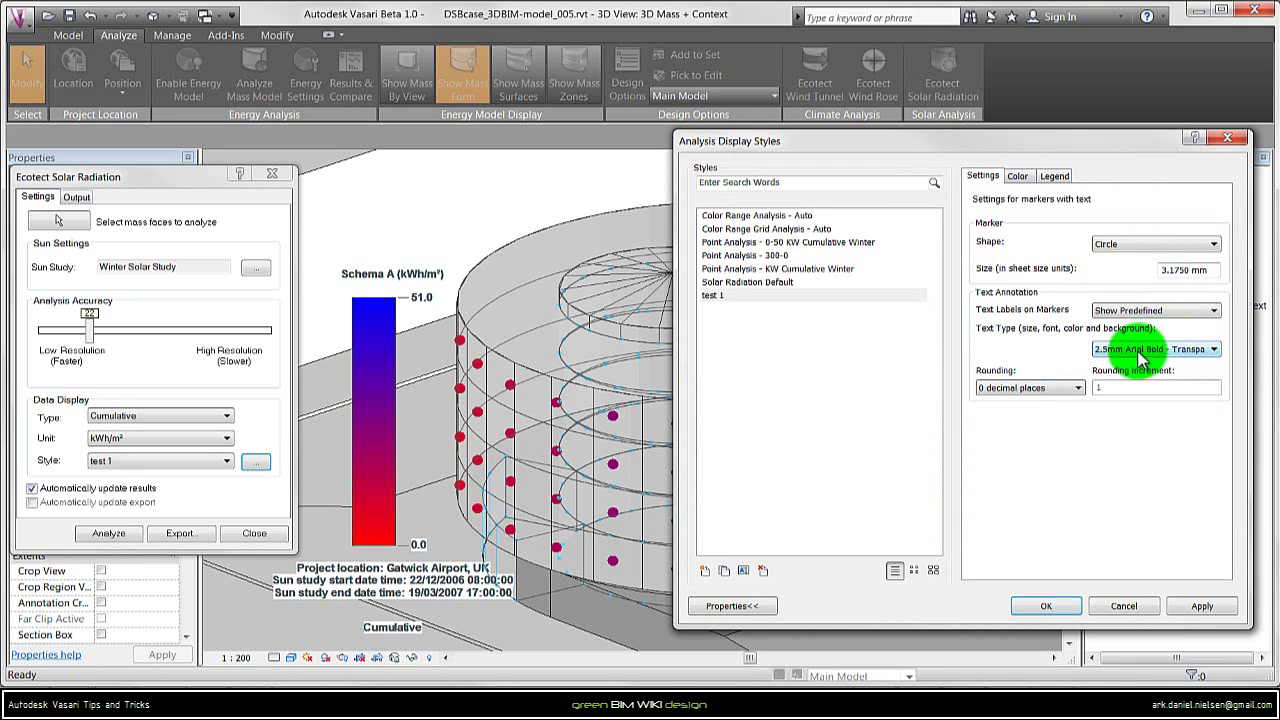
# Set the marker shape to Circle after trying Triangle, and select the marker size value
pyautogui.click(1145, 246)
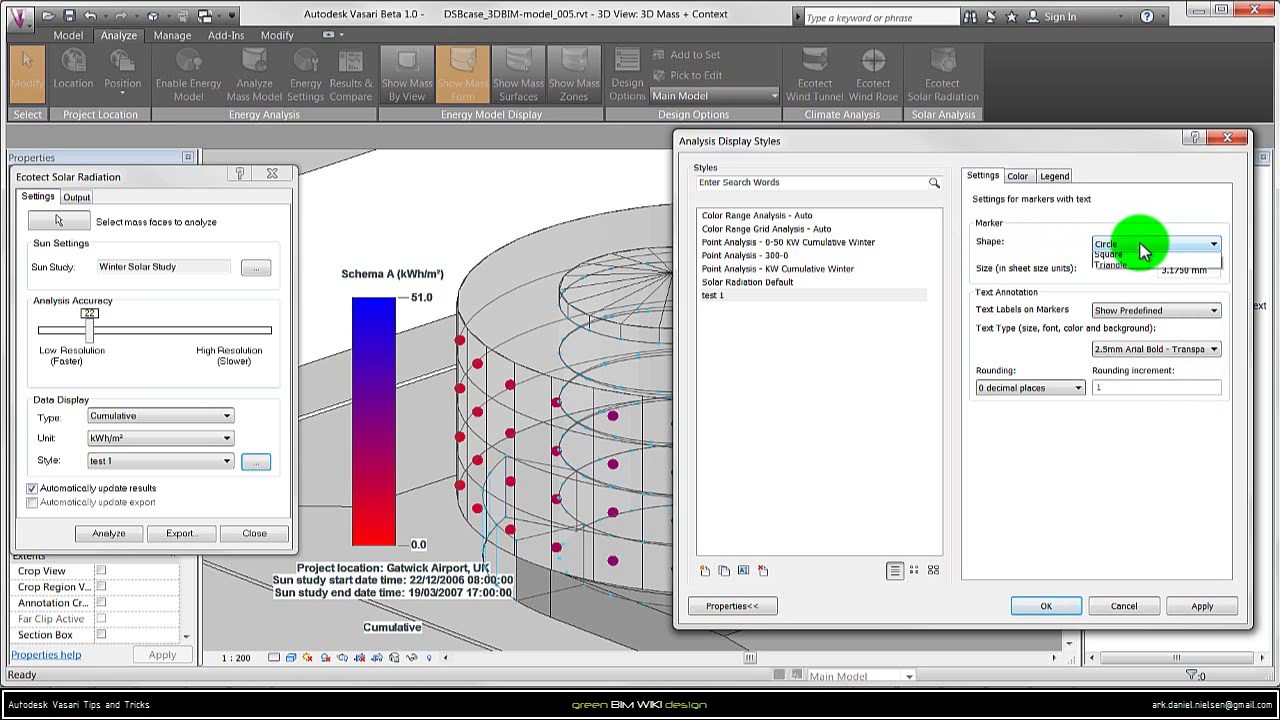
pyautogui.click(1139, 280)
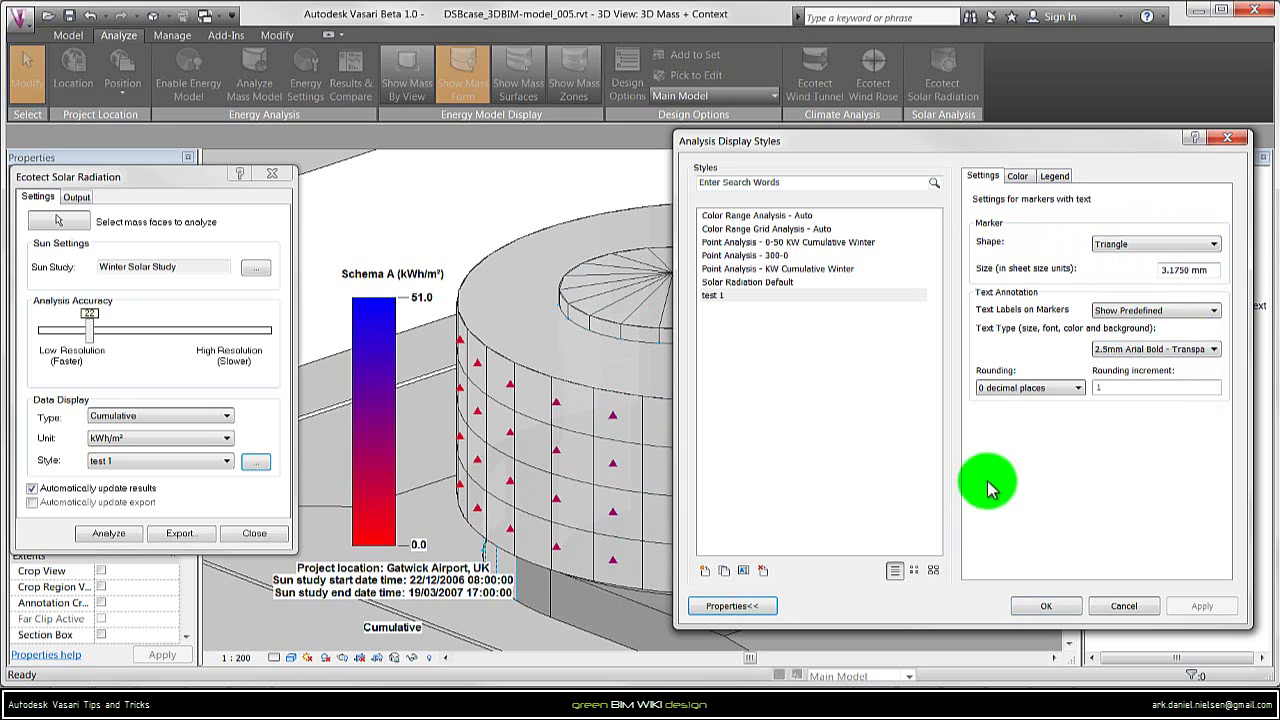
pyautogui.click(1151, 246)
pyautogui.click(1135, 258)
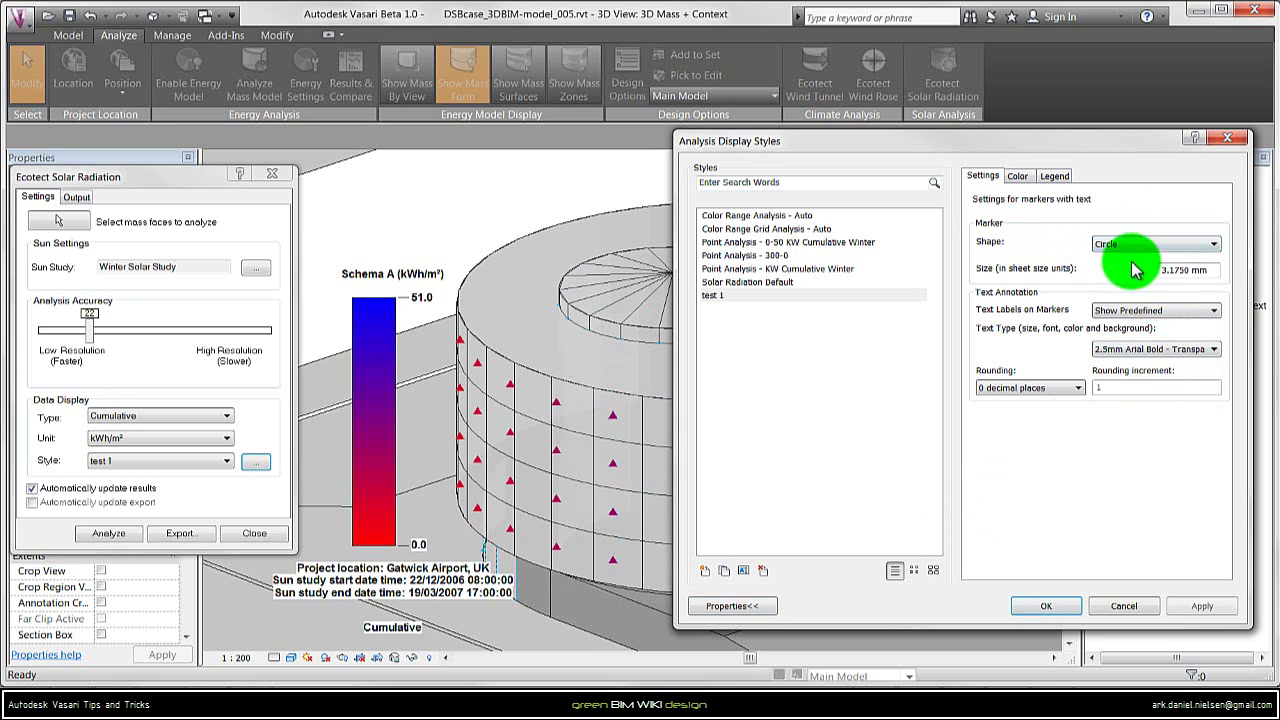
pyautogui.click(1202, 604)
pyautogui.moveTo(1187, 270); pyautogui.dragTo(1131, 280)
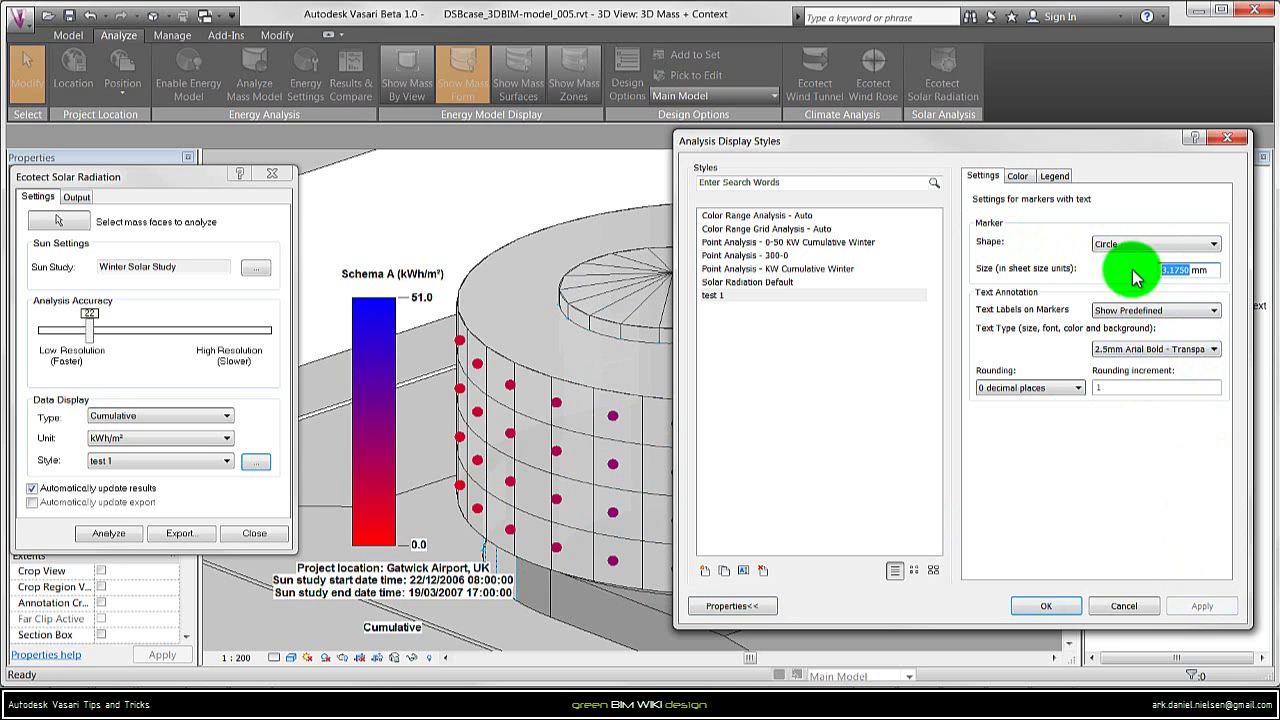
pyautogui.click(1017, 177)
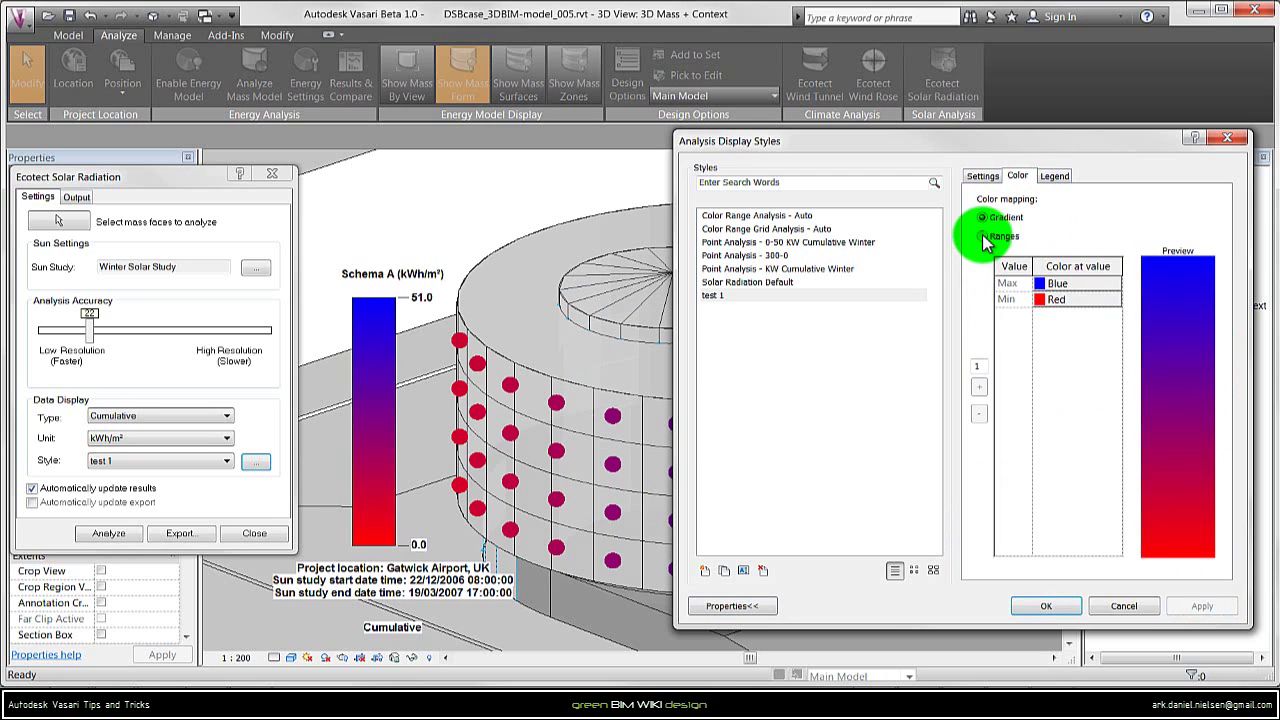
# Switch test 1 colour mapping to ranges, adding a yellow range and making the top range red
pyautogui.click(983, 237)
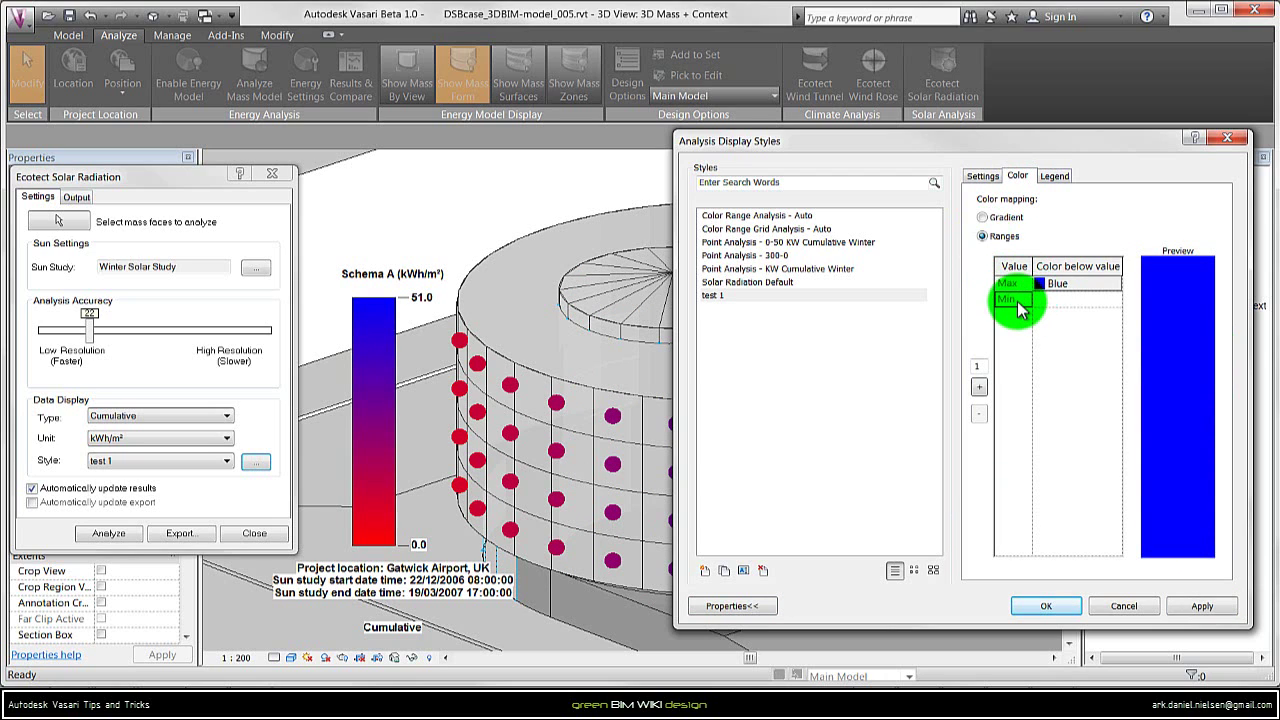
pyautogui.click(979, 387)
pyautogui.click(838, 400)
pyautogui.click(1026, 523)
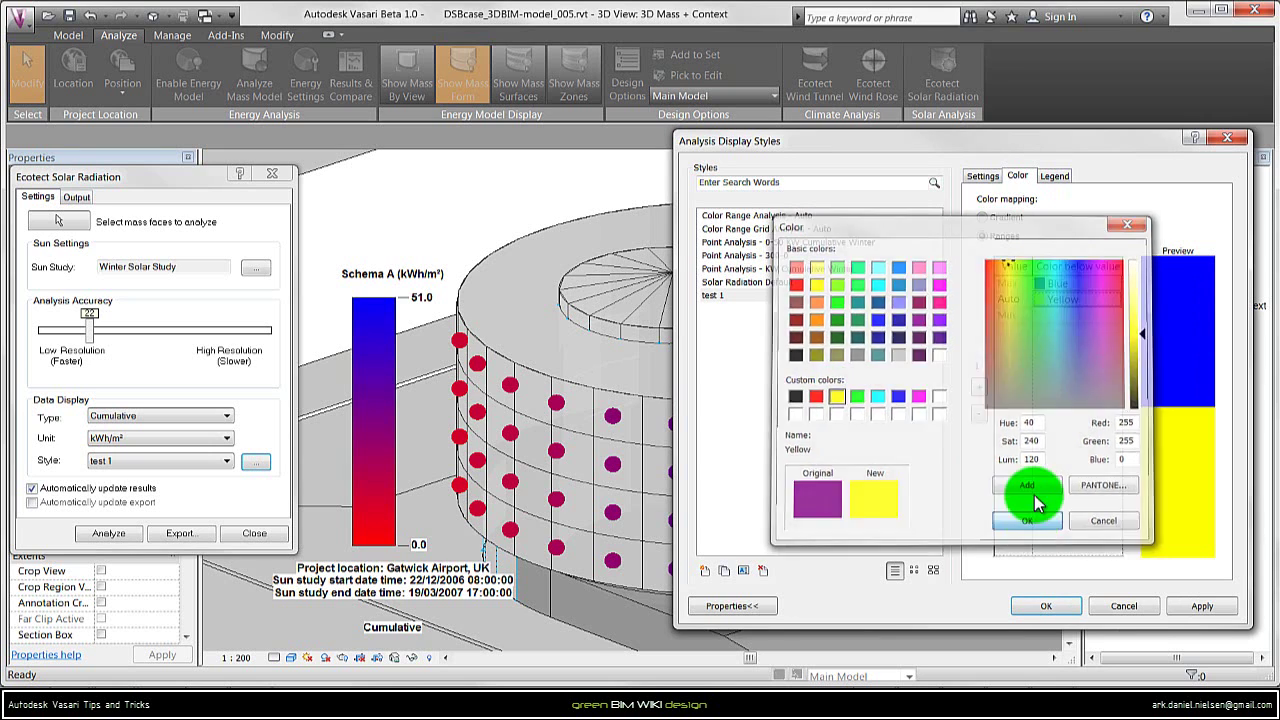
pyautogui.click(1066, 290)
pyautogui.click(813, 397)
pyautogui.click(1026, 524)
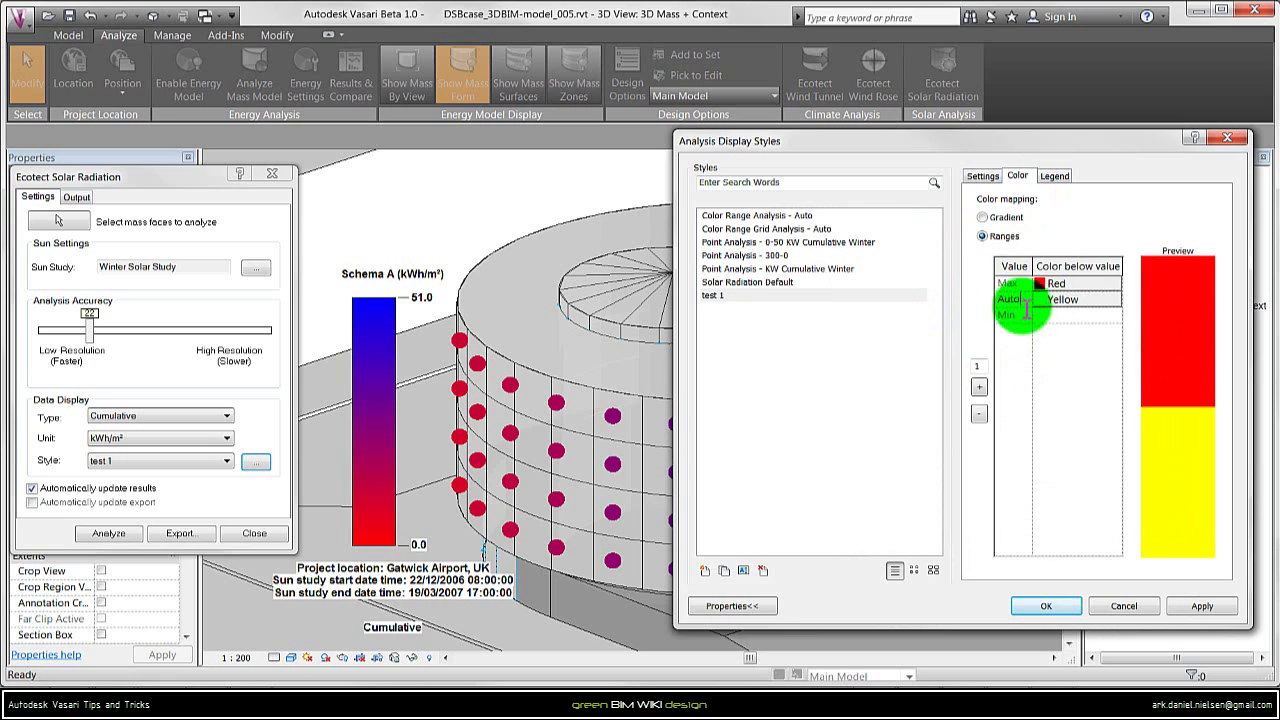
# Insert 4 in-between colour steps below the red top range
pyautogui.write('4')
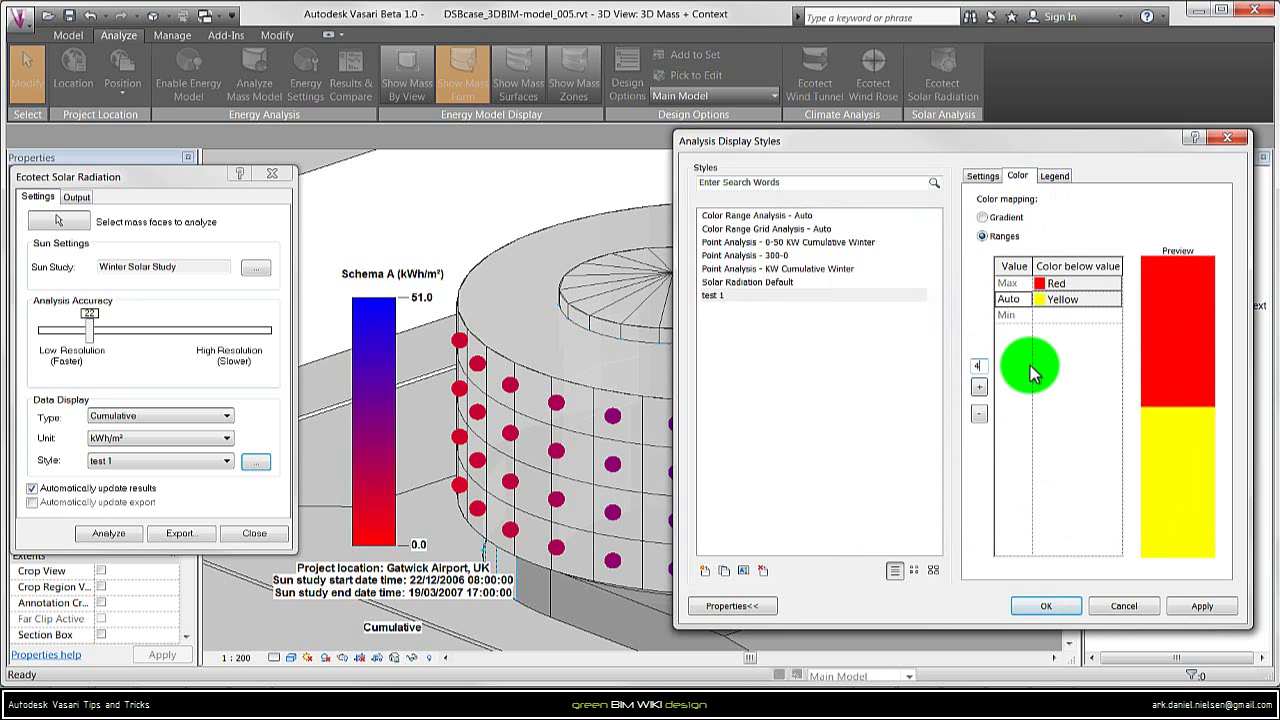
pyautogui.click(1038, 288)
pyautogui.click(1198, 606)
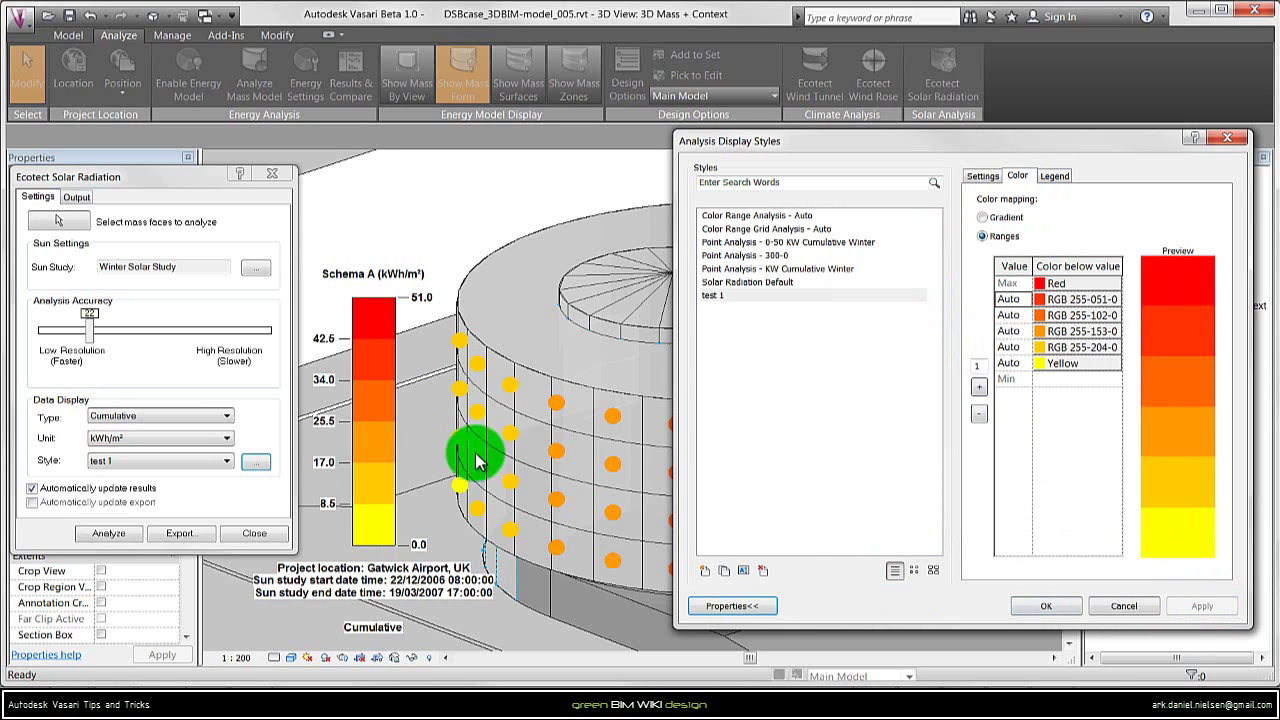
# Set Text Labels on Markers to Show All and apply, then begin editing the second range value
pyautogui.click(982, 176)
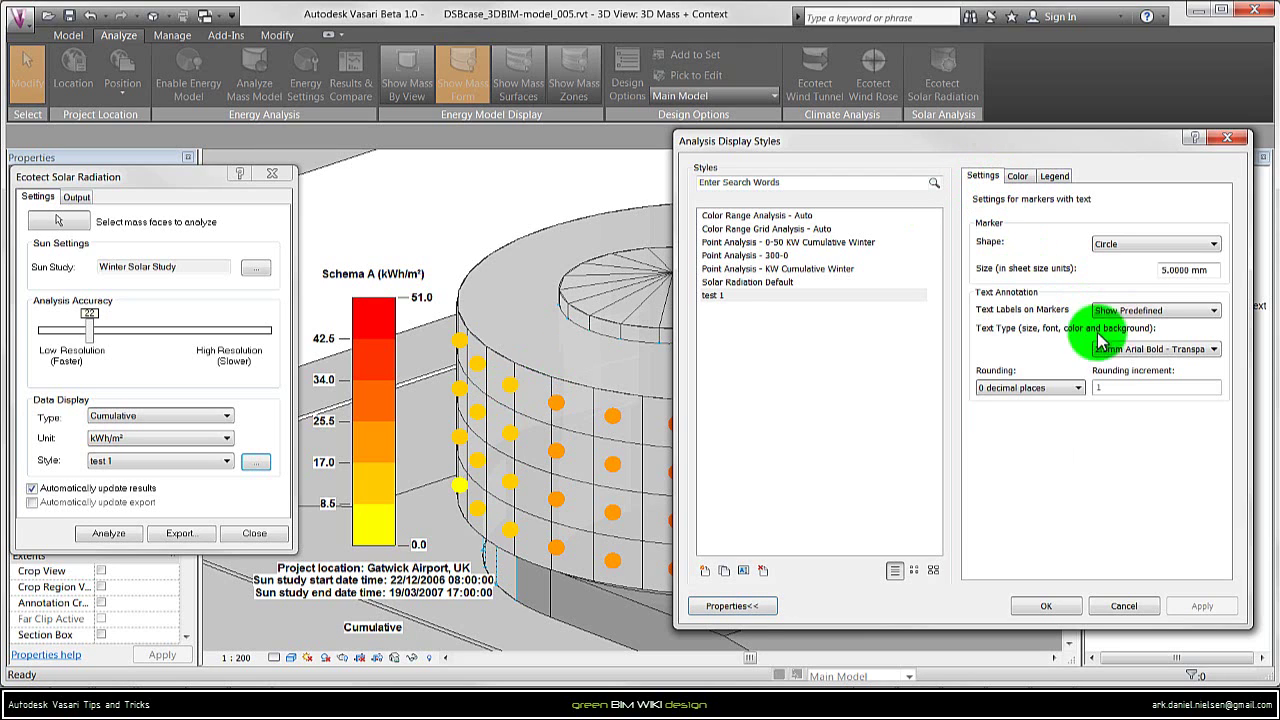
pyautogui.click(1150, 311)
pyautogui.click(1150, 326)
pyautogui.click(1202, 606)
pyautogui.click(1017, 176)
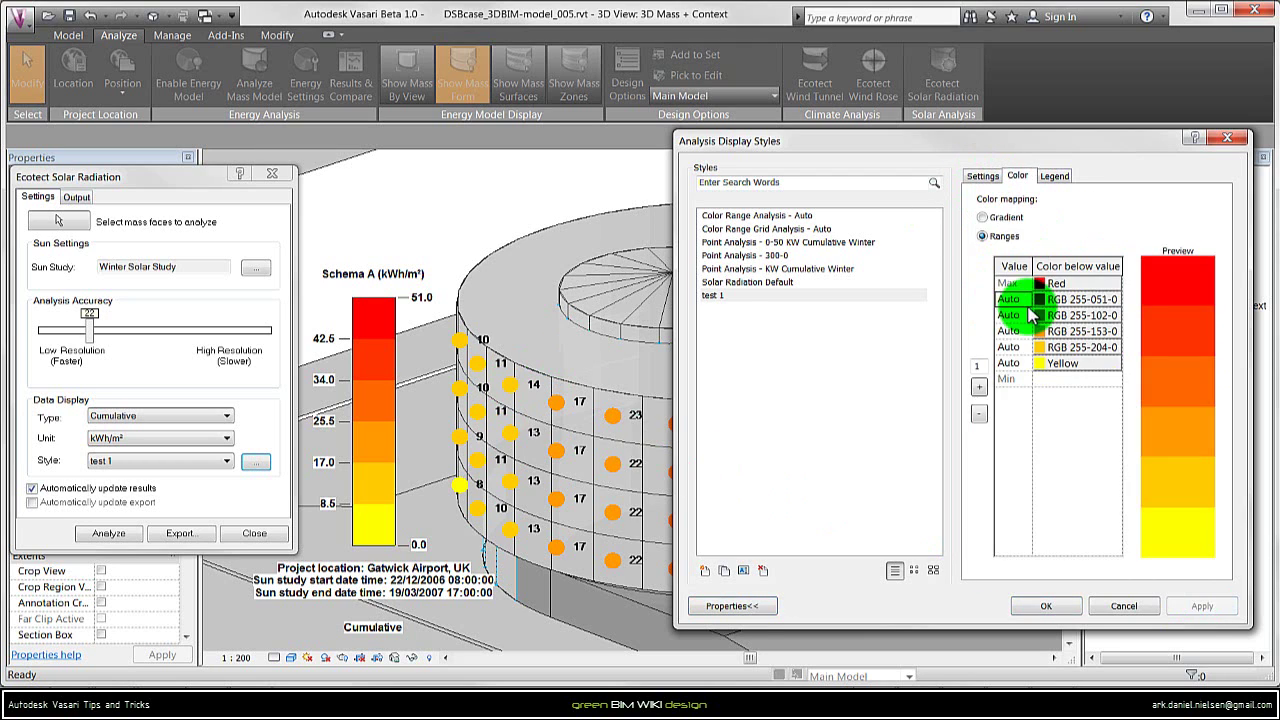
pyautogui.click(1026, 300)
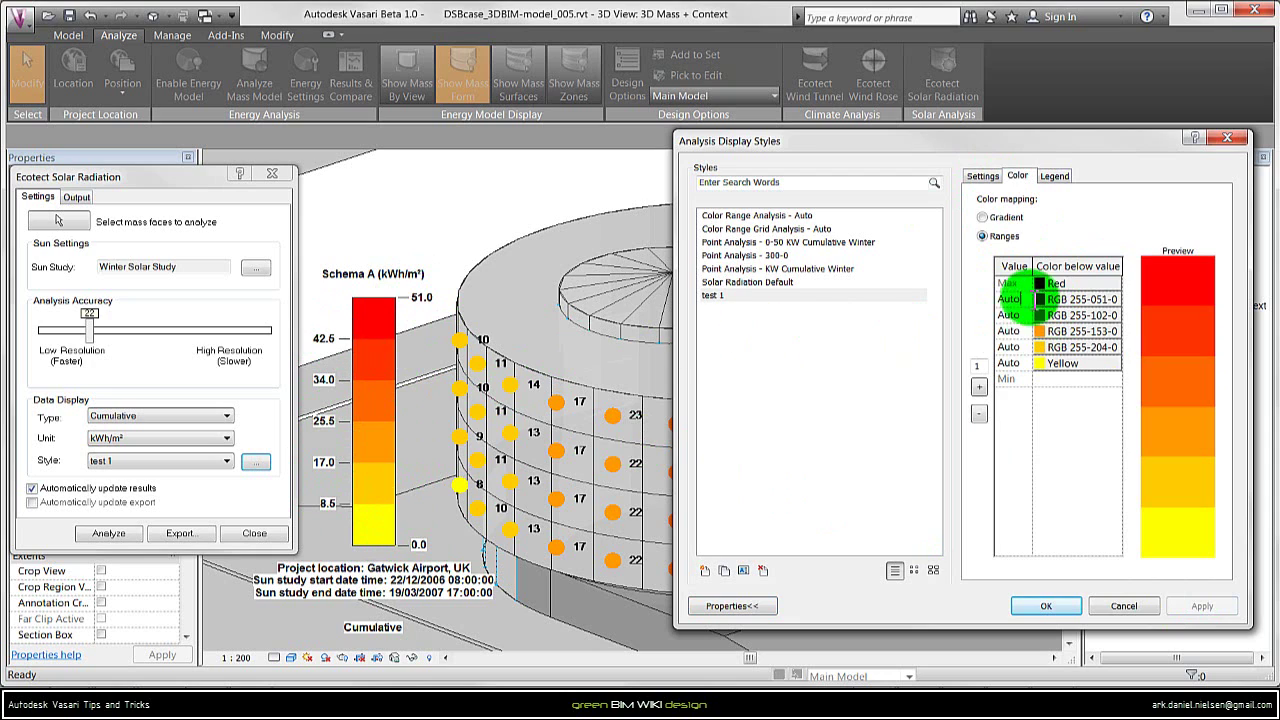
# Enter Color-tab range thresholds of 50000, 40000, 30000, 20000 and 10000 and apply them
pyautogui.click(1008, 299)
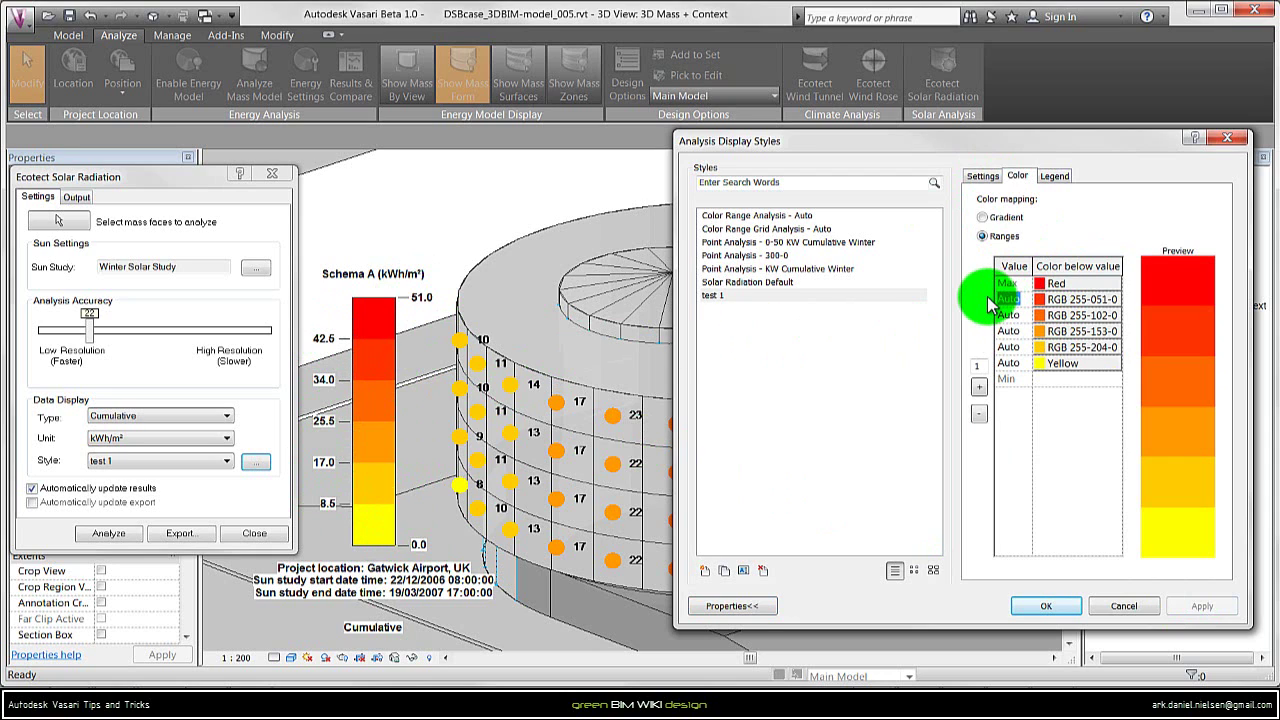
pyautogui.write('50')
pyautogui.press('Return')
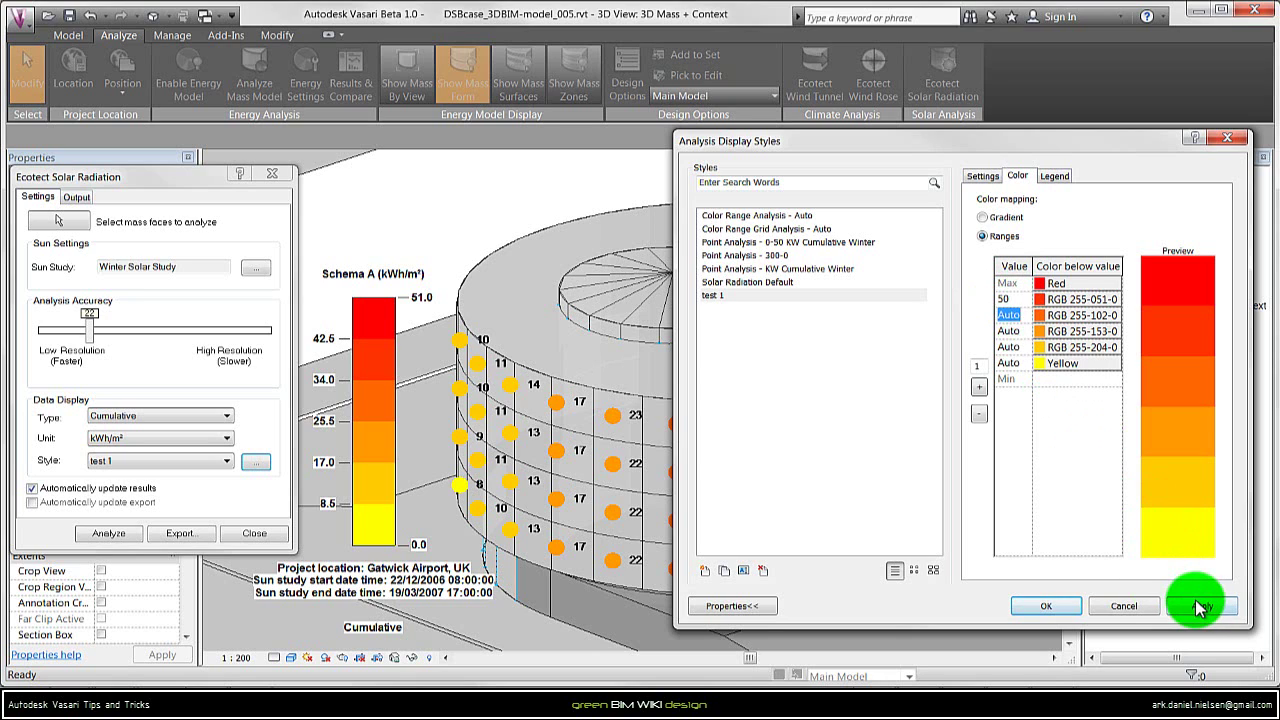
pyautogui.click(1200, 607)
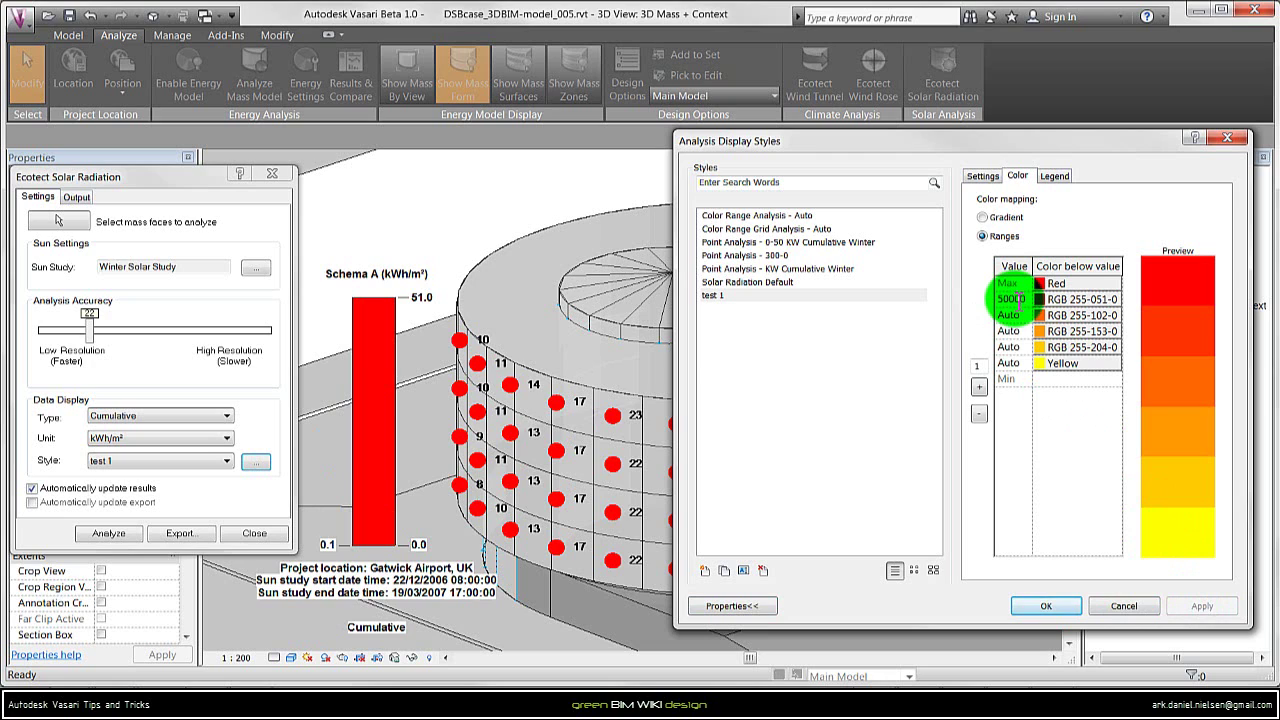
pyautogui.click(1210, 607)
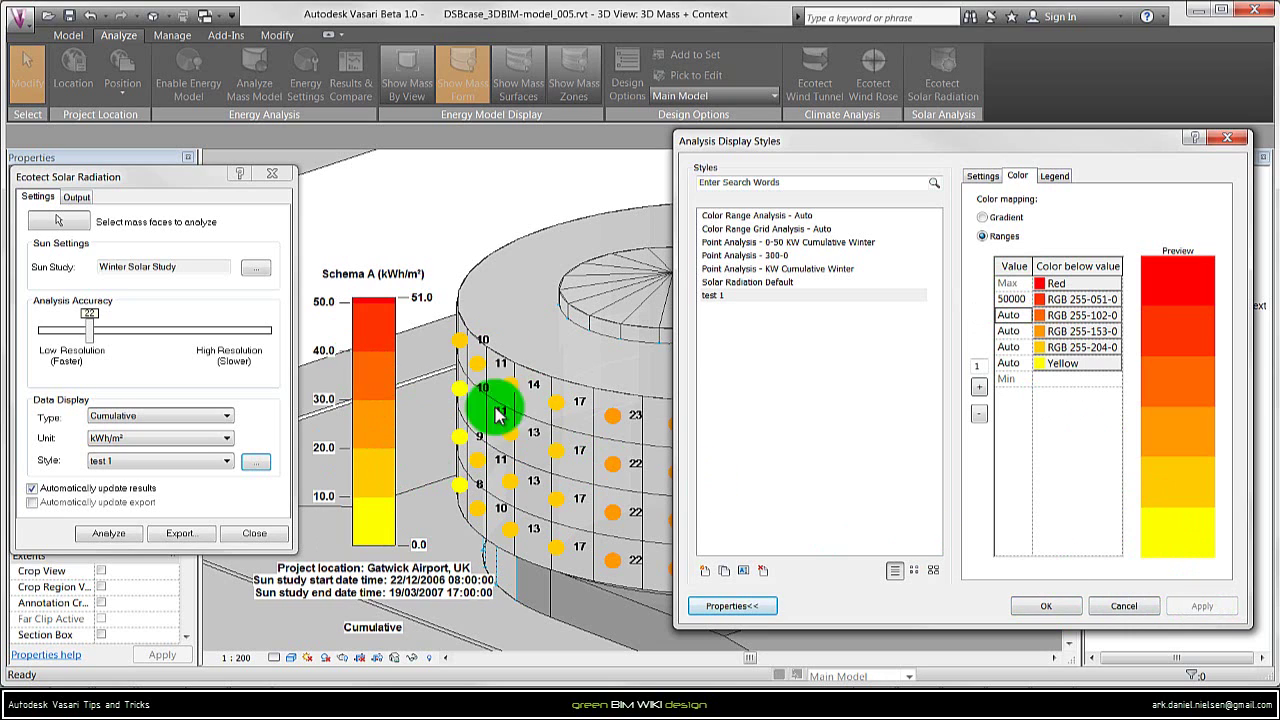
pyautogui.click(952, 328)
pyautogui.write('40000')
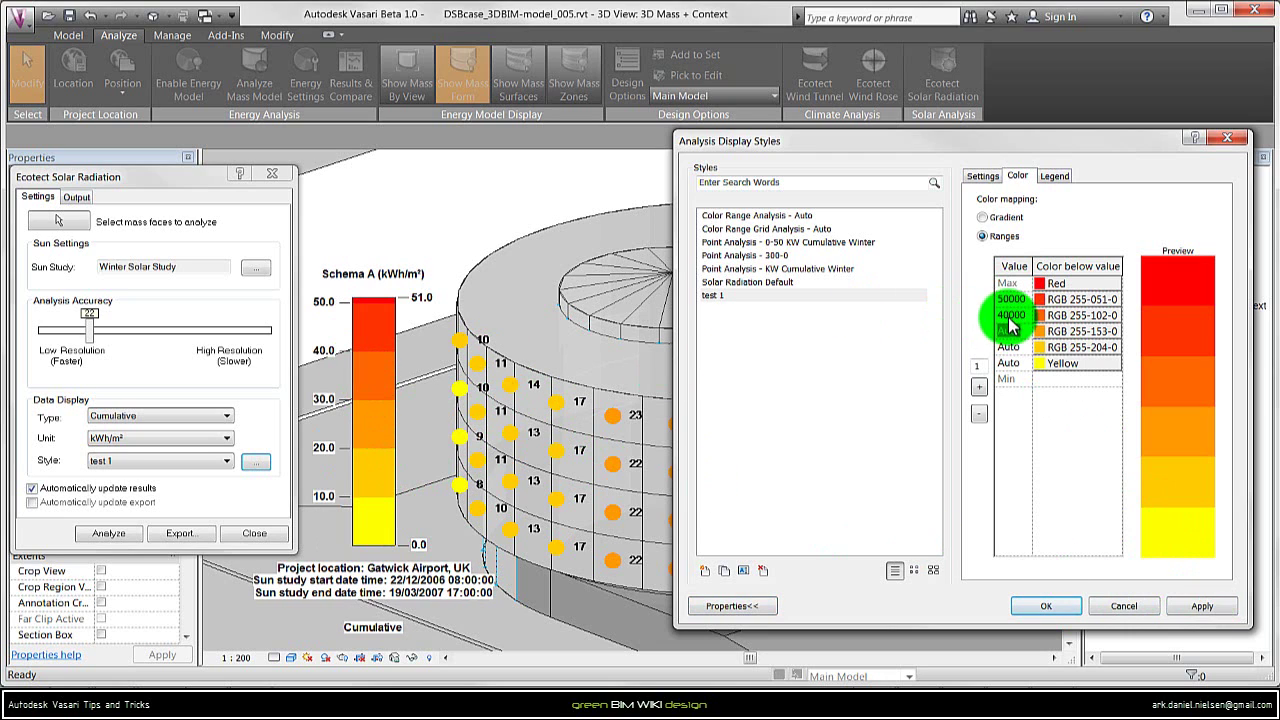
pyautogui.write('30000')
pyautogui.click(1010, 347)
pyautogui.write('20')
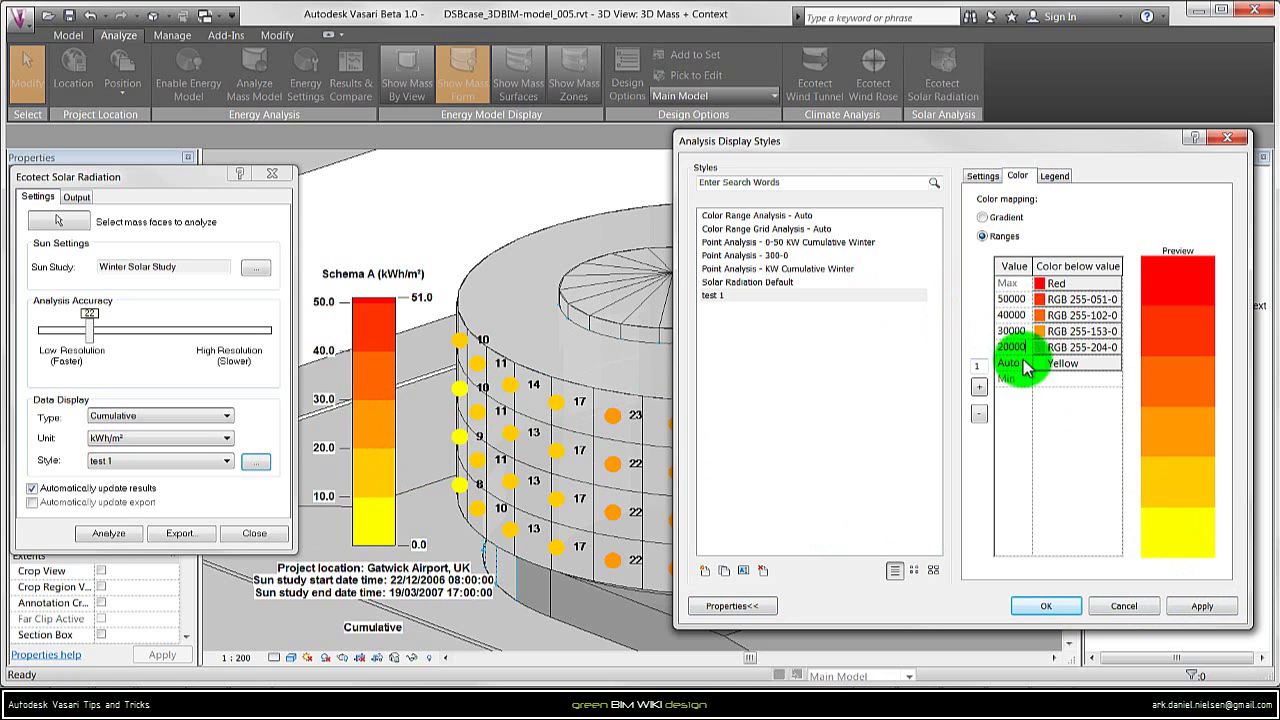
pyautogui.write('10000')
pyautogui.press('Tab')
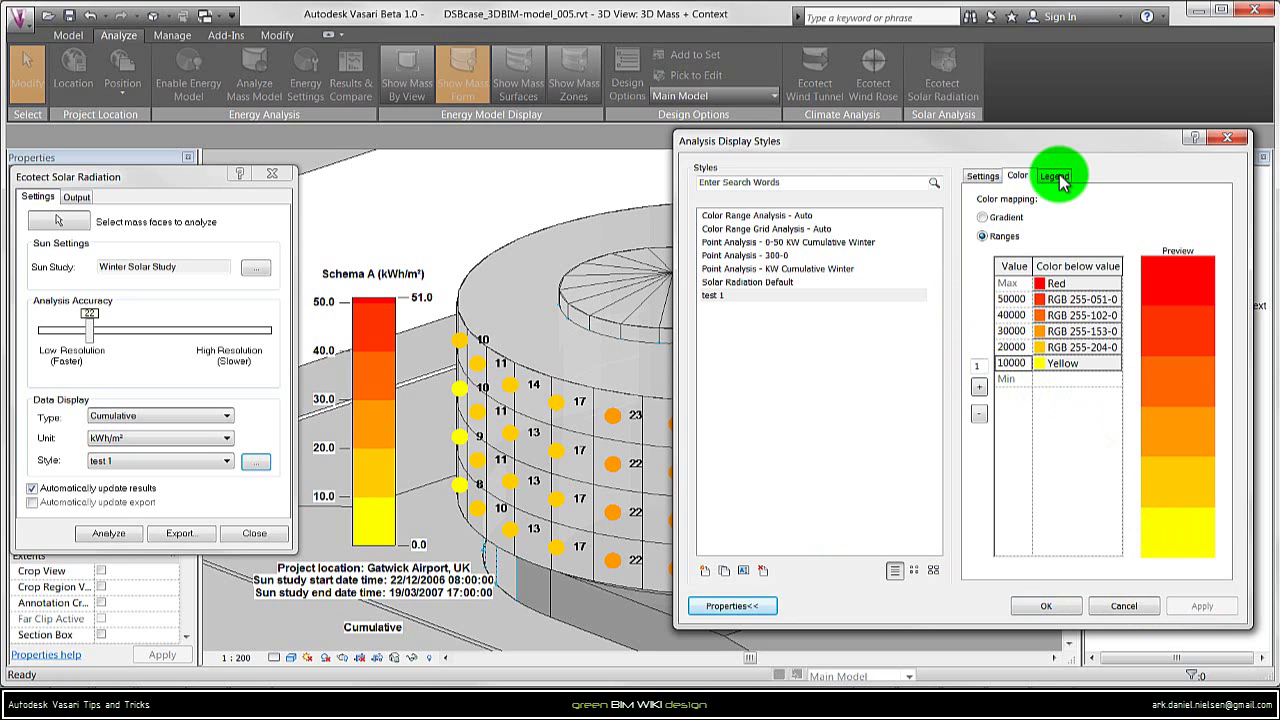
# Round the test 1 legend values to whole numbers
pyautogui.click(1058, 178)
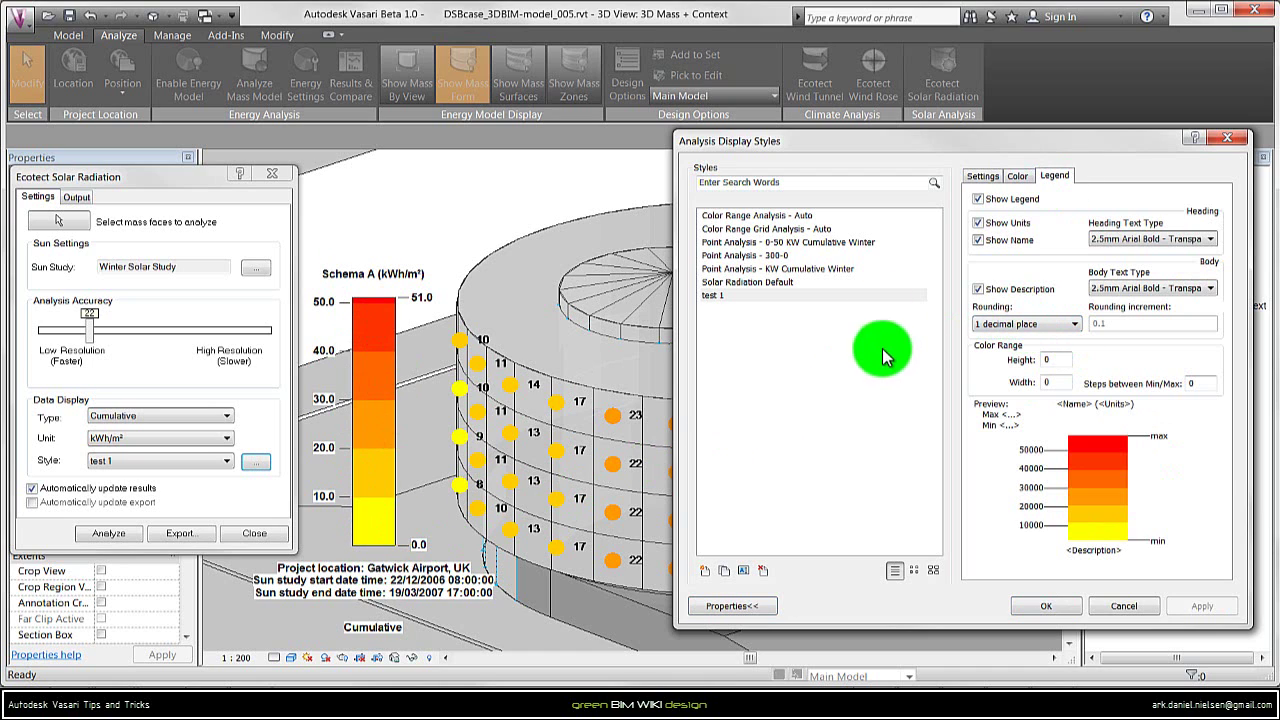
pyautogui.click(1028, 326)
pyautogui.click(1008, 370)
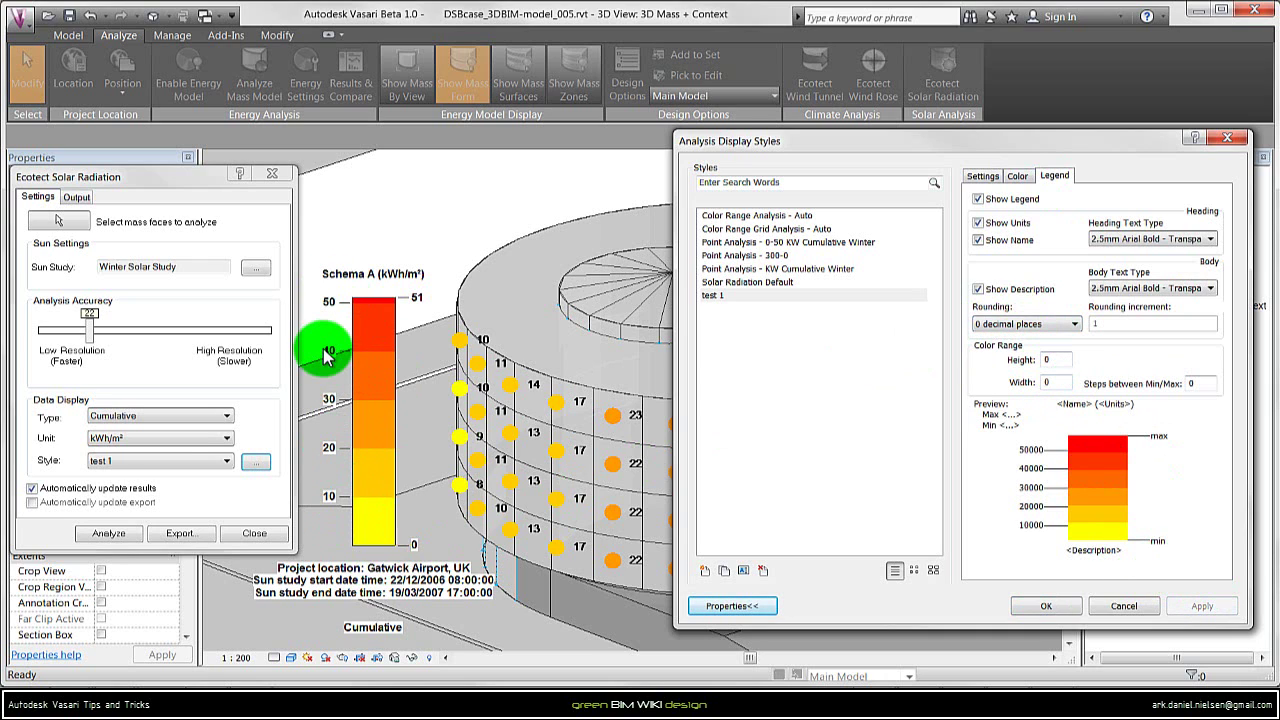
# Resize the legend colour bar to 50 by 5 and hide units from the heading
pyautogui.click(1050, 360)
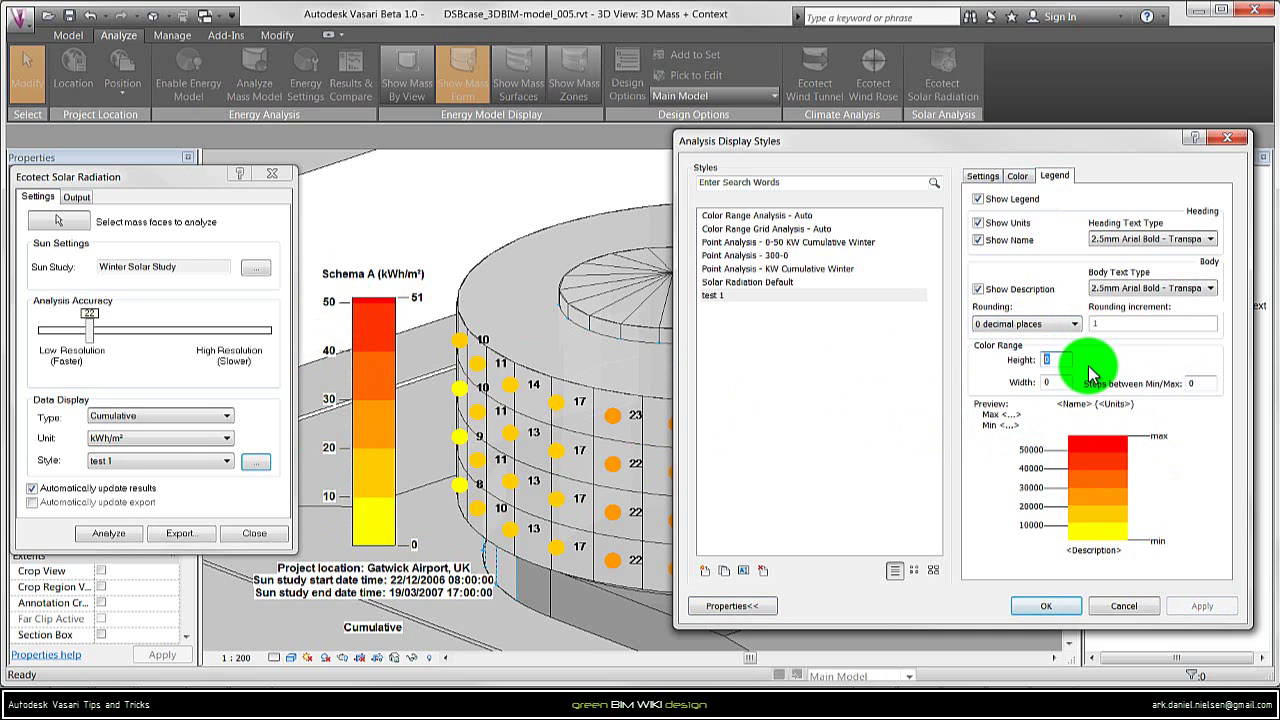
pyautogui.write('50')
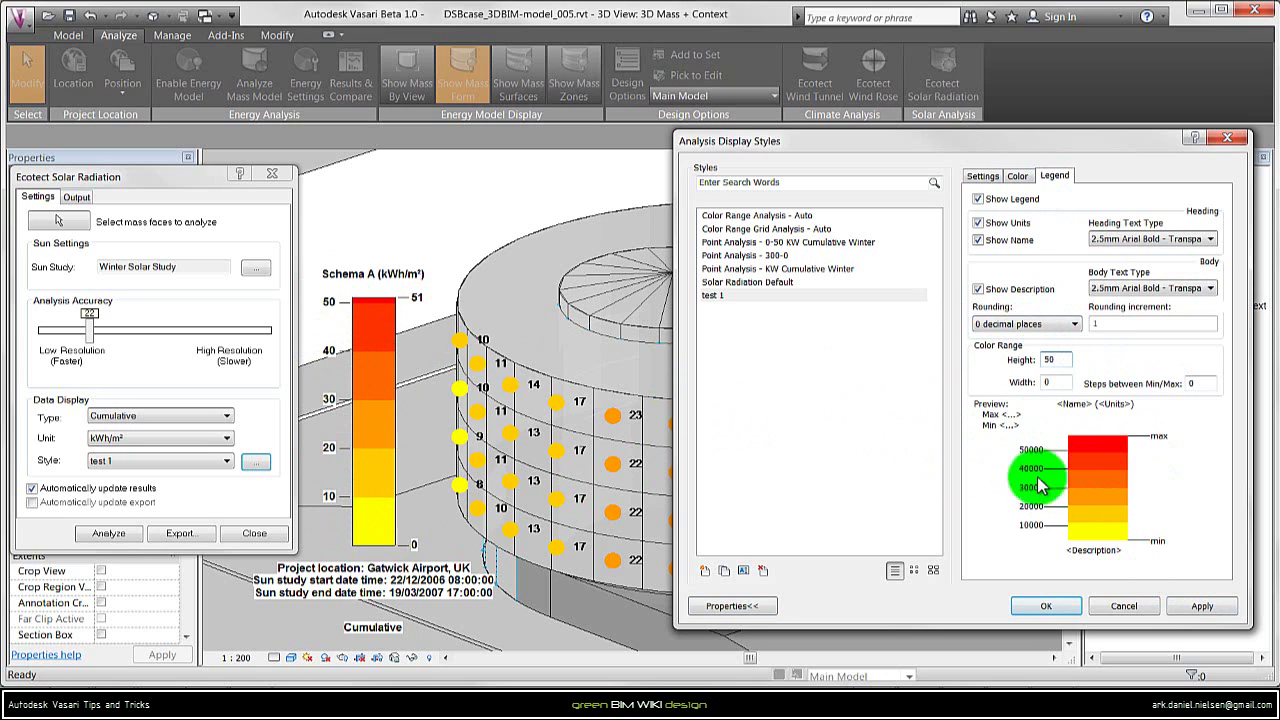
pyautogui.click(1046, 382)
pyautogui.write('5')
pyautogui.click(1200, 606)
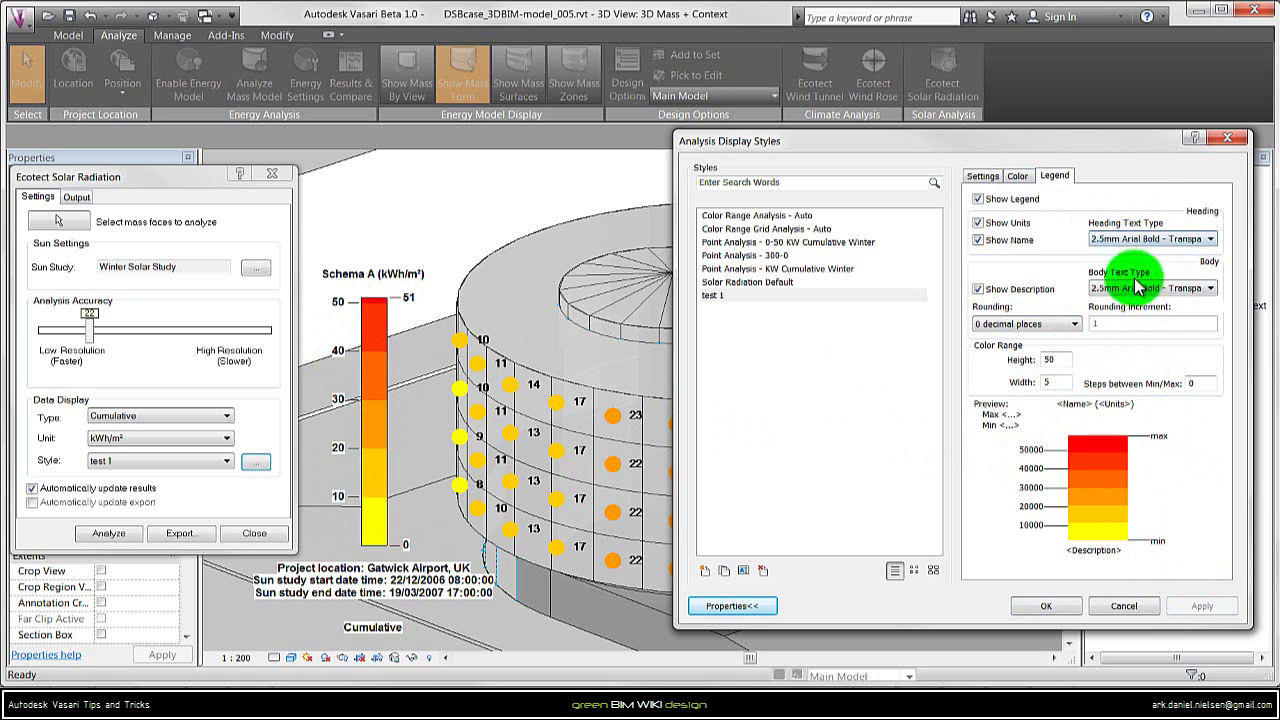
pyautogui.click(978, 222)
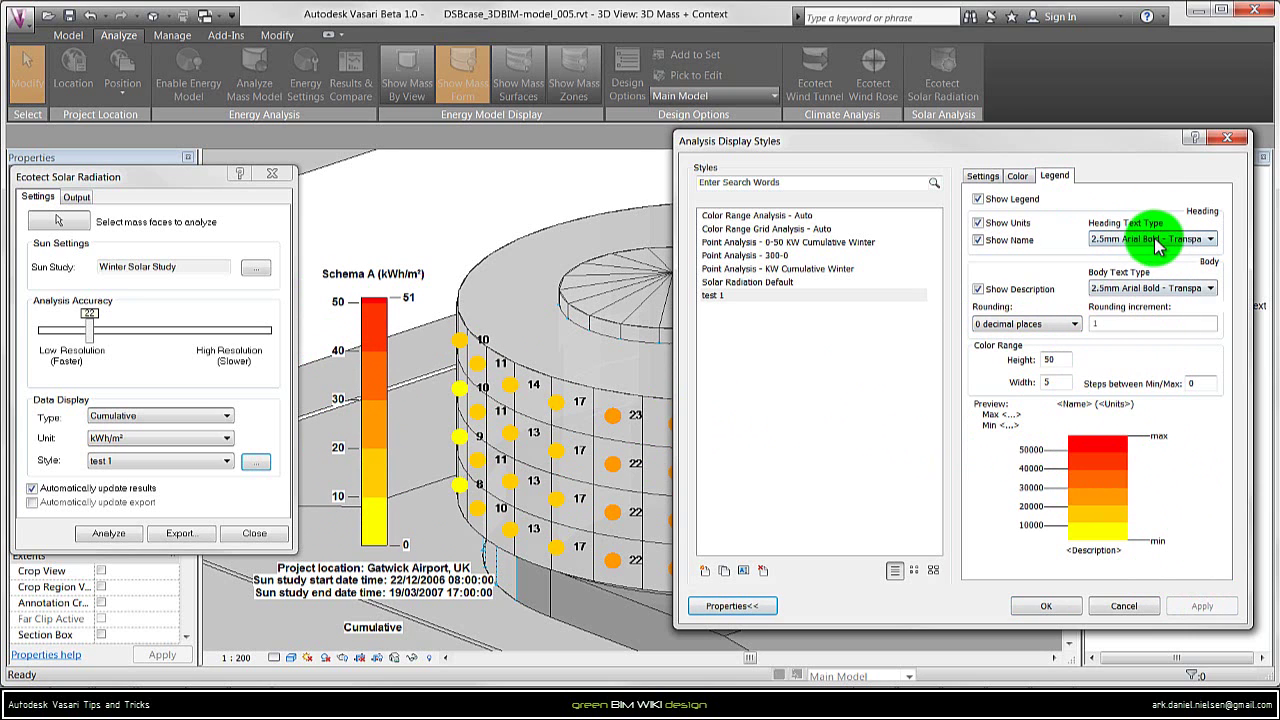
# Close the style settings and switch to the Point Analysis - 0-50 KW Cumulative Winter style
pyautogui.click(1047, 606)
pyautogui.click(206, 461)
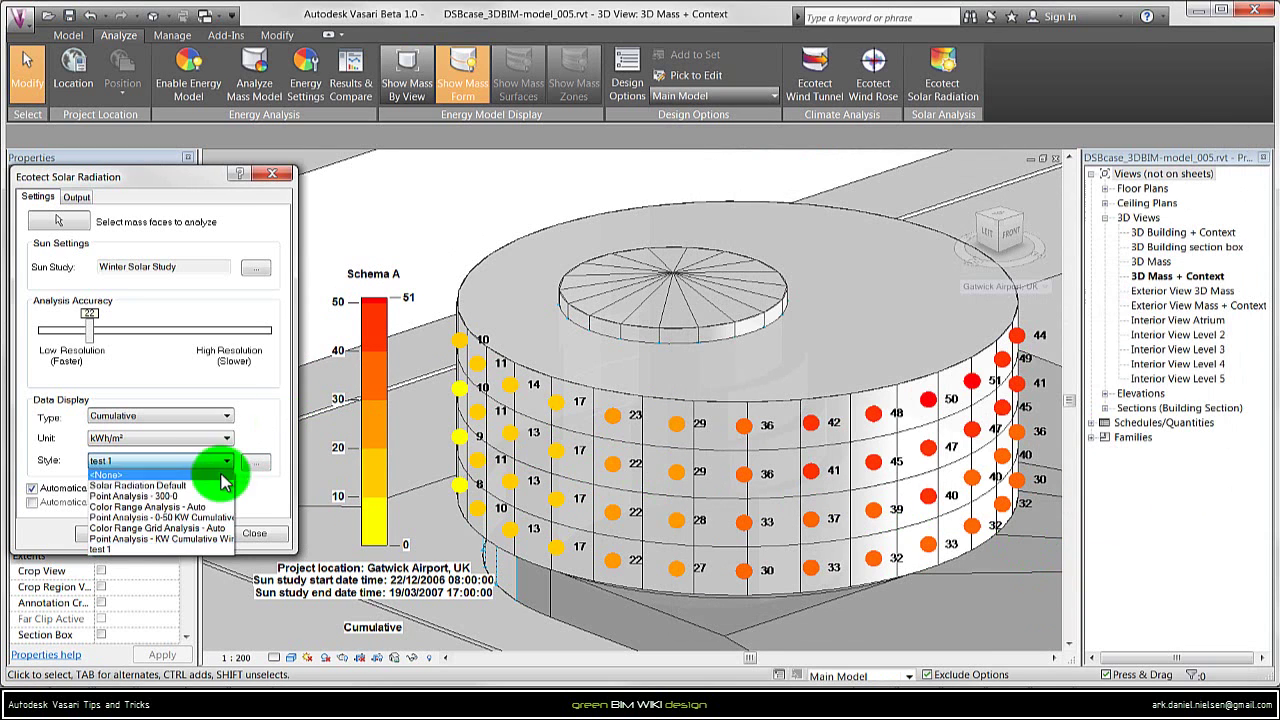
pyautogui.click(206, 540)
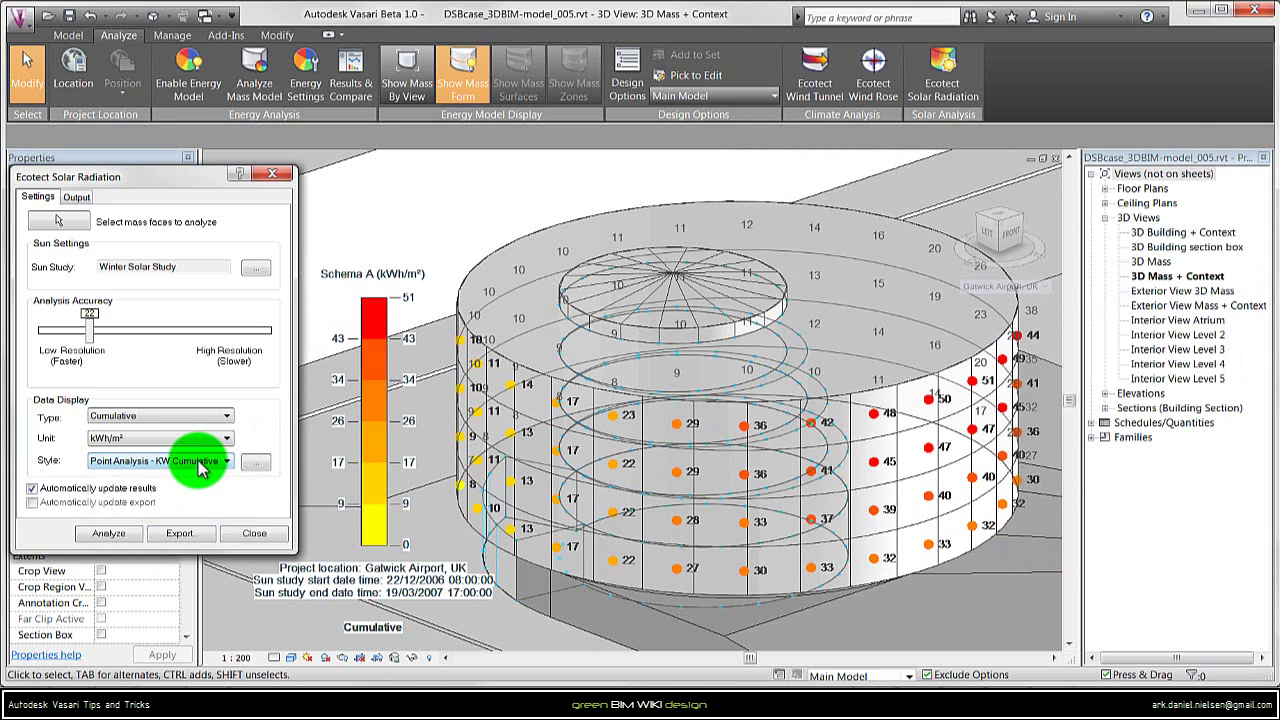
pyautogui.scroll(-1, 198, 468)
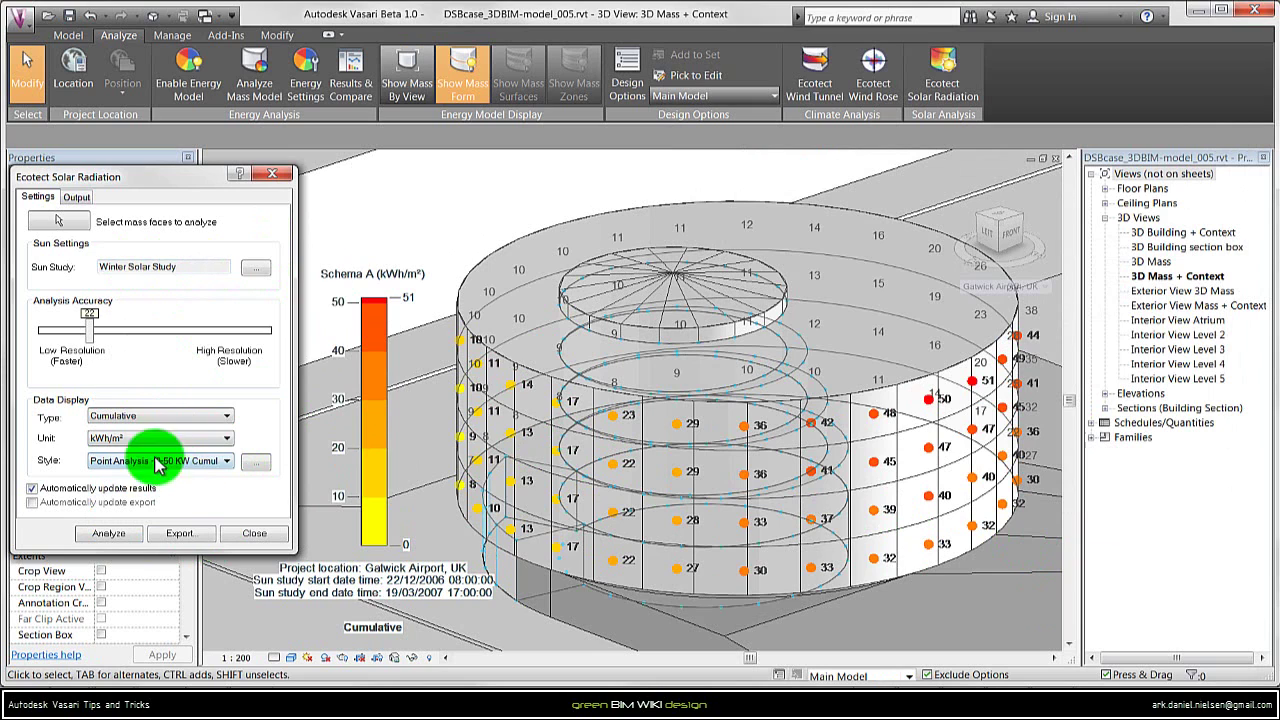
pyautogui.click(226, 466)
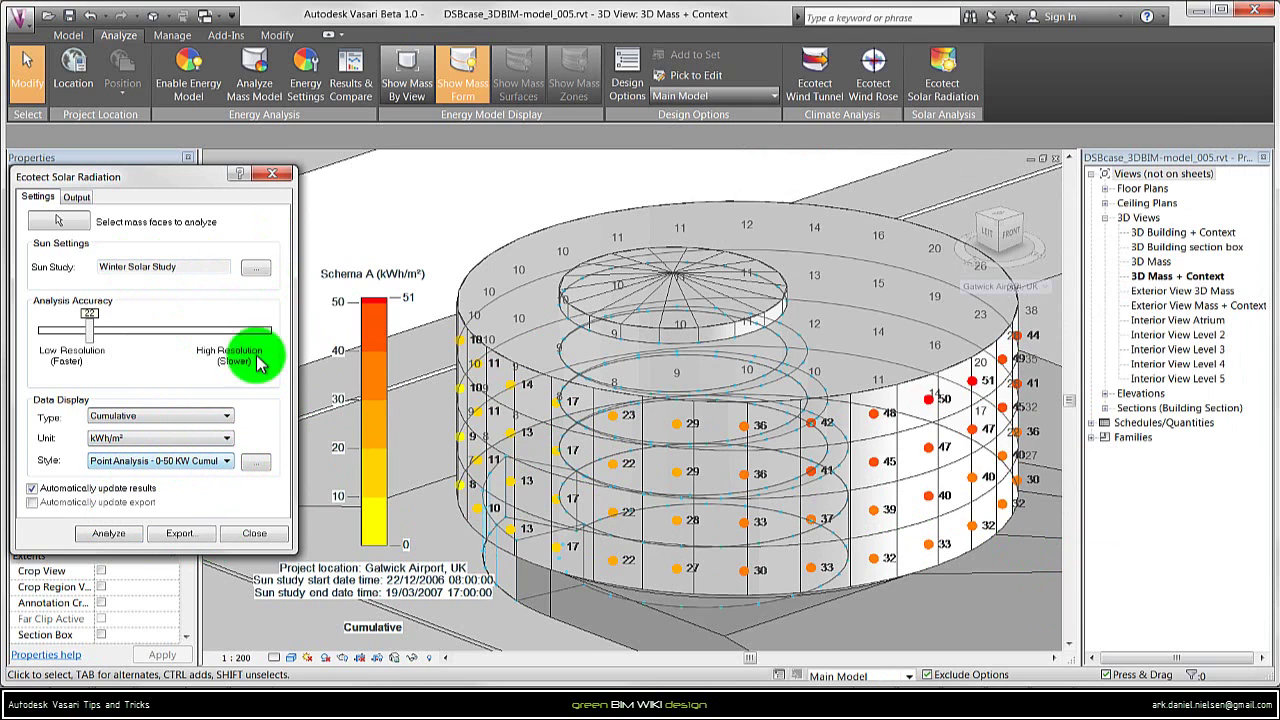
# Change the sun study to the Summer Solar Study preset and apply it
pyautogui.click(256, 268)
pyautogui.click(790, 429)
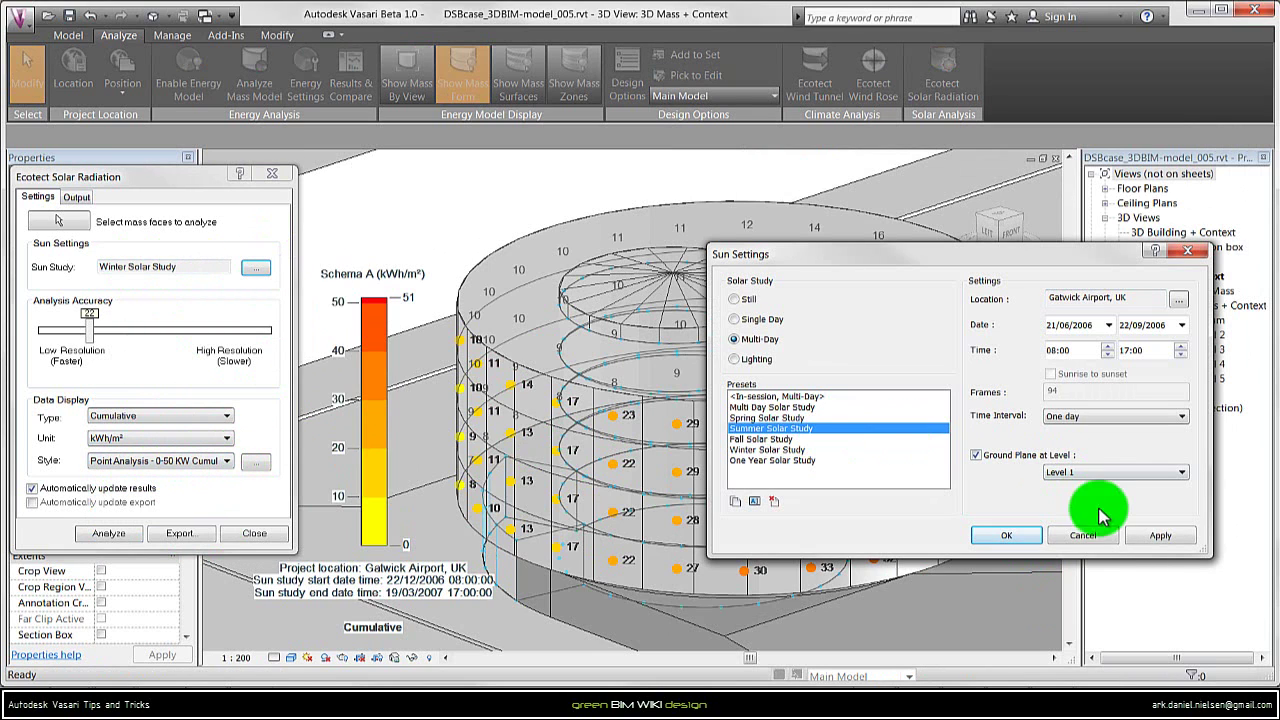
pyautogui.click(1160, 537)
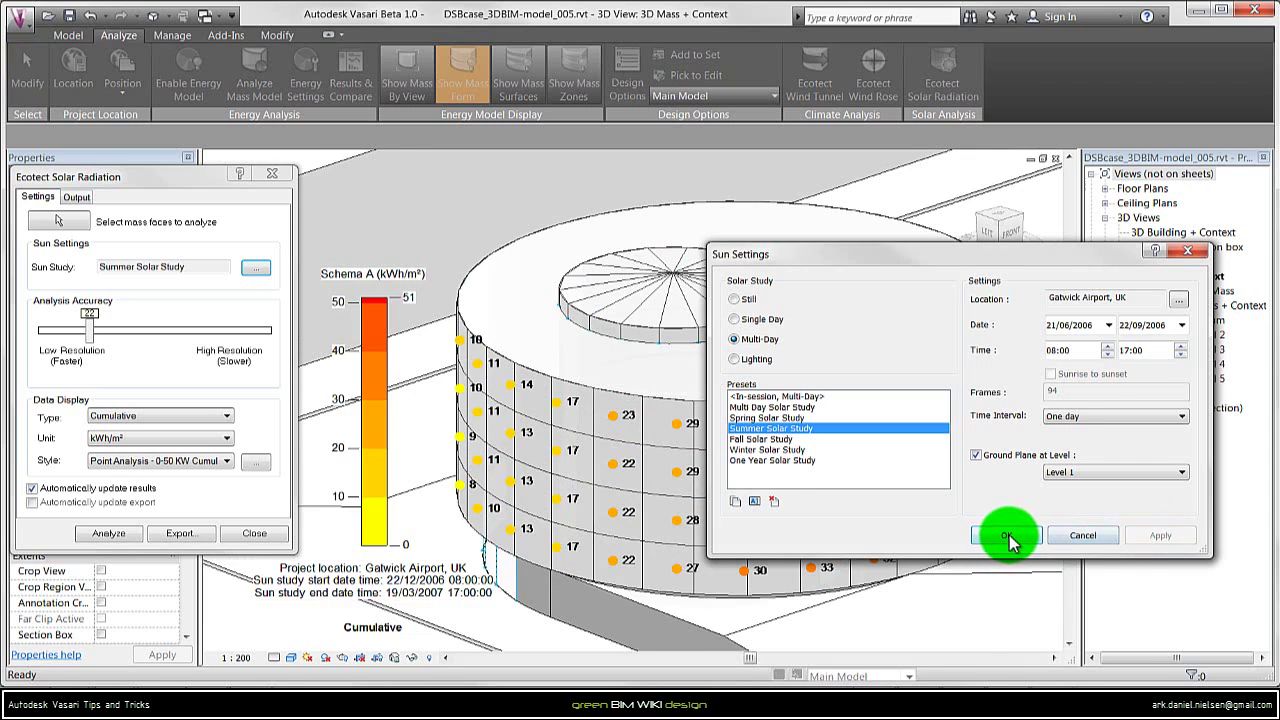
pyautogui.click(1006, 536)
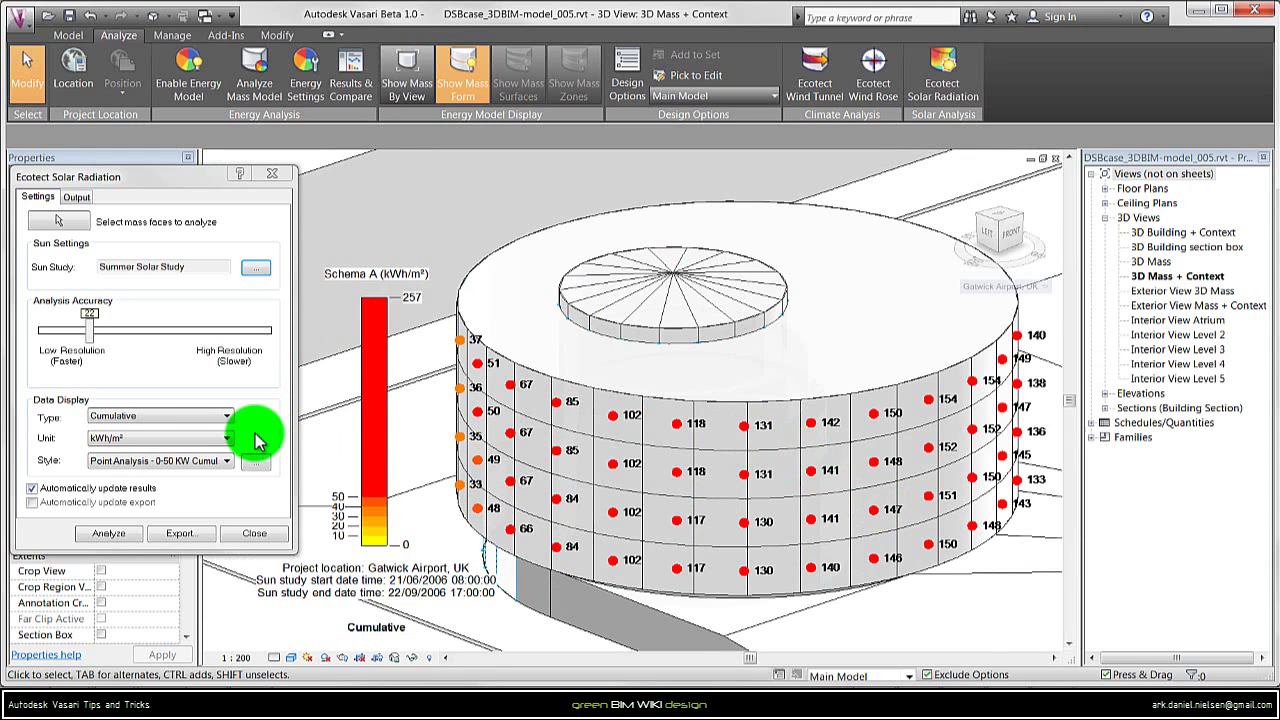
pyautogui.click(205, 461)
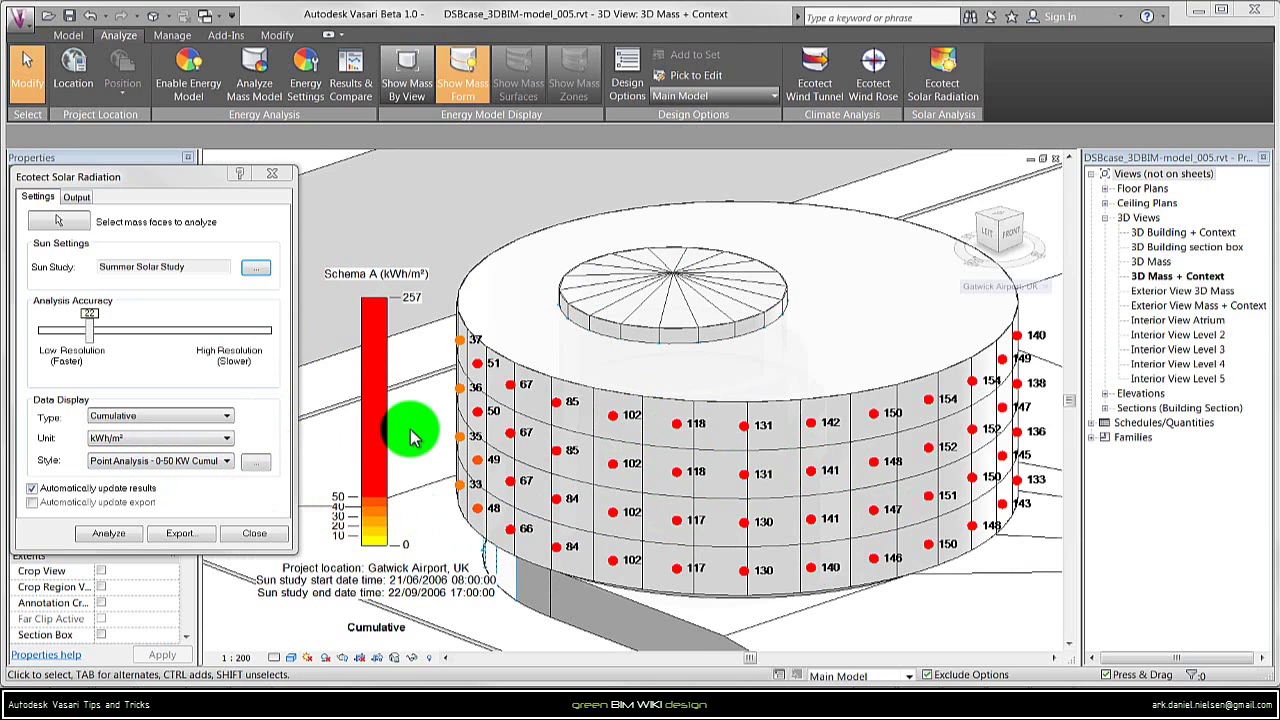
# Create a new Colored surface style named test 2 and apply it to the mass
pyautogui.click(256, 461)
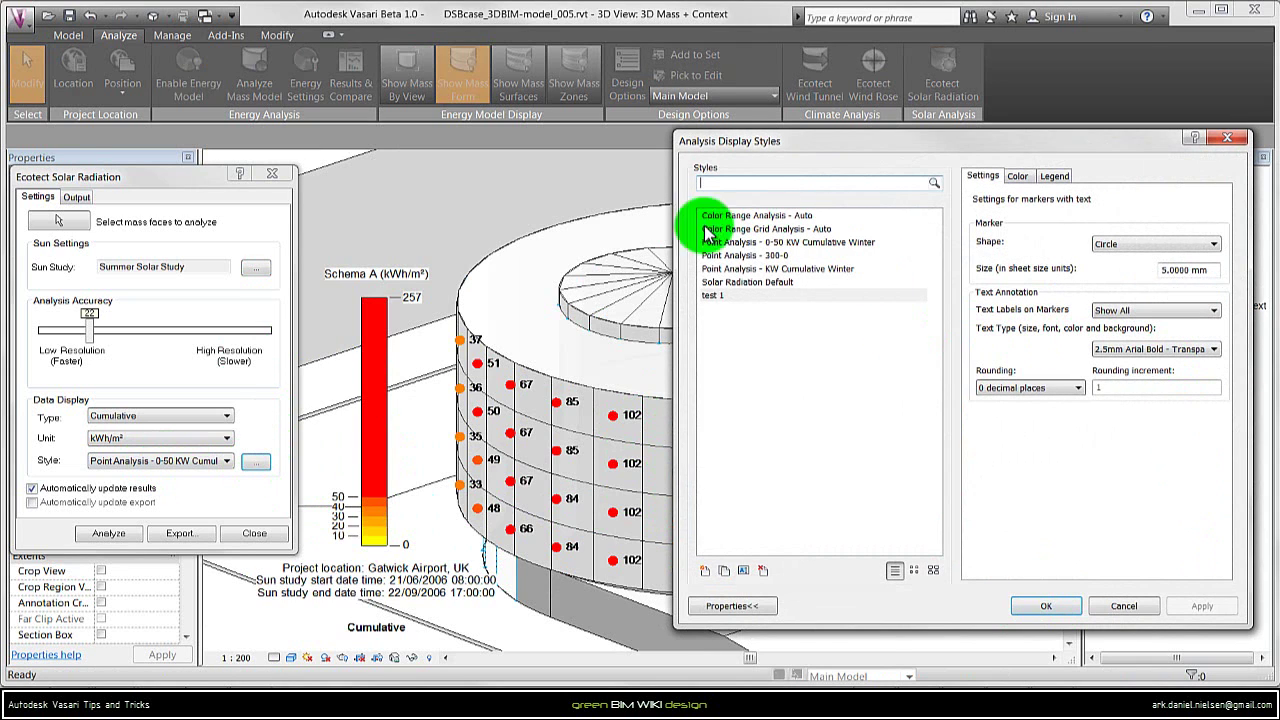
pyautogui.click(706, 570)
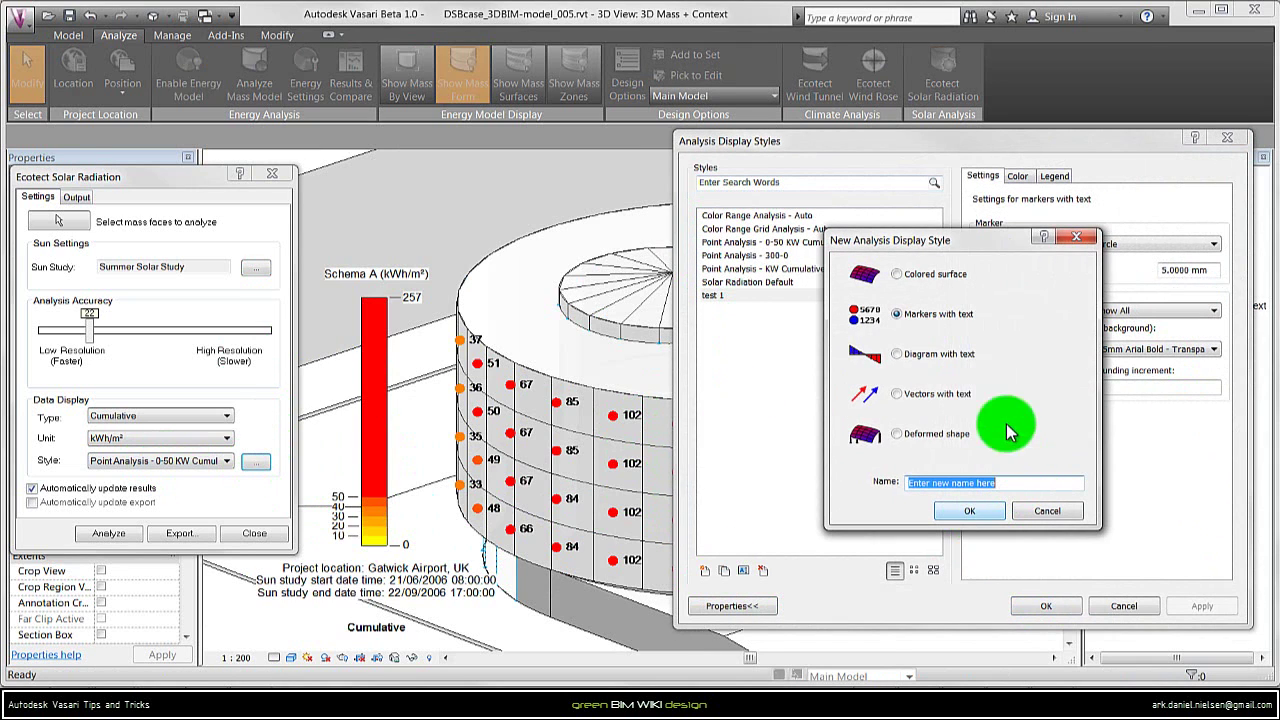
pyautogui.click(897, 274)
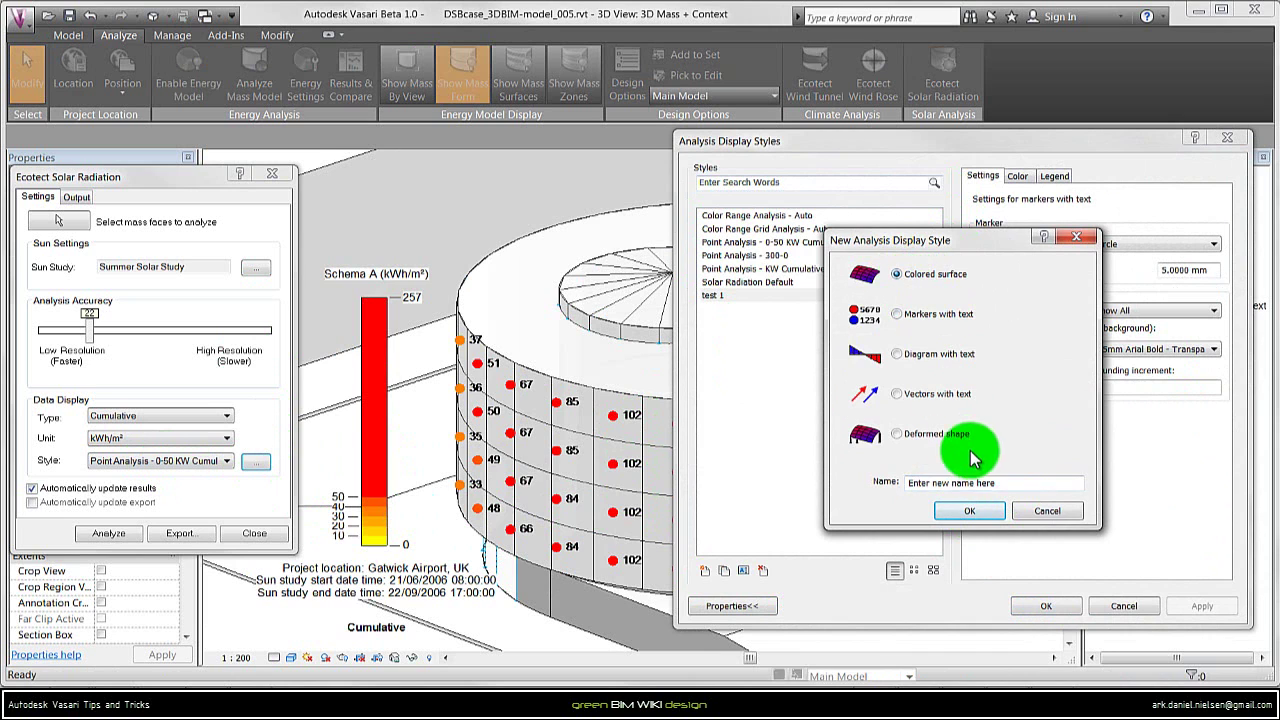
pyautogui.click(969, 510)
pyautogui.click(1046, 605)
pyautogui.click(221, 465)
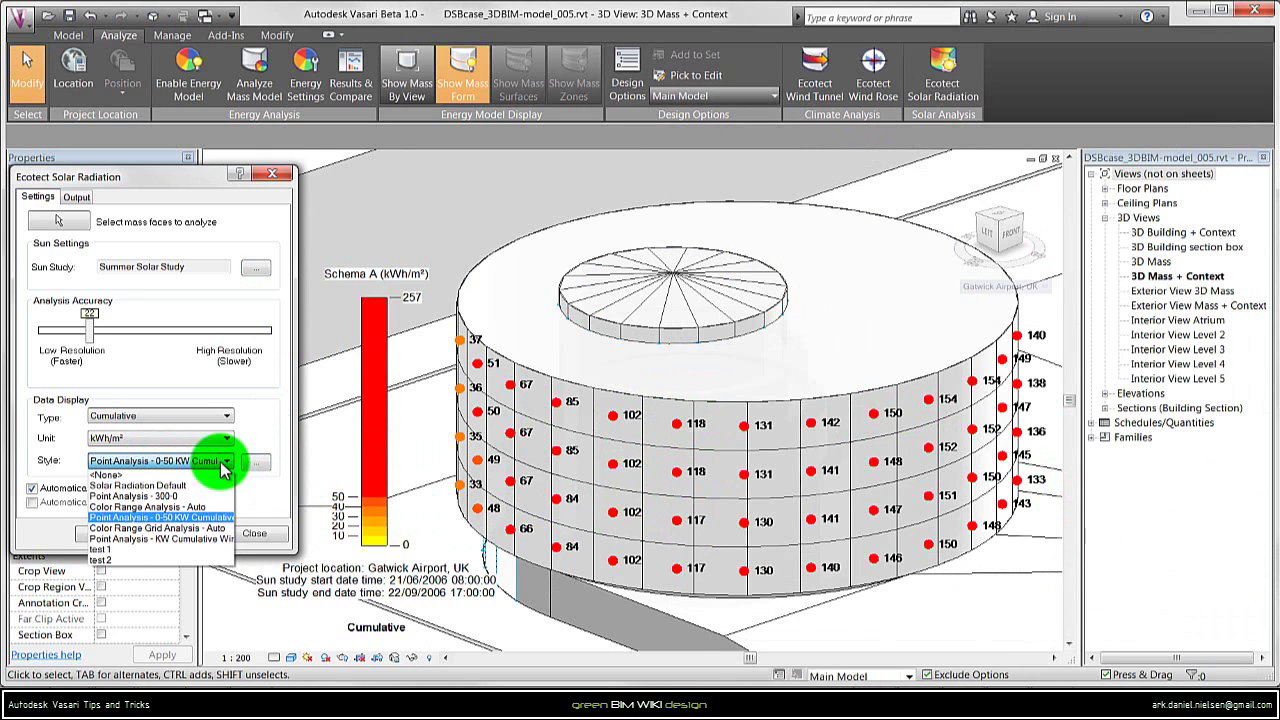
pyautogui.click(109, 551)
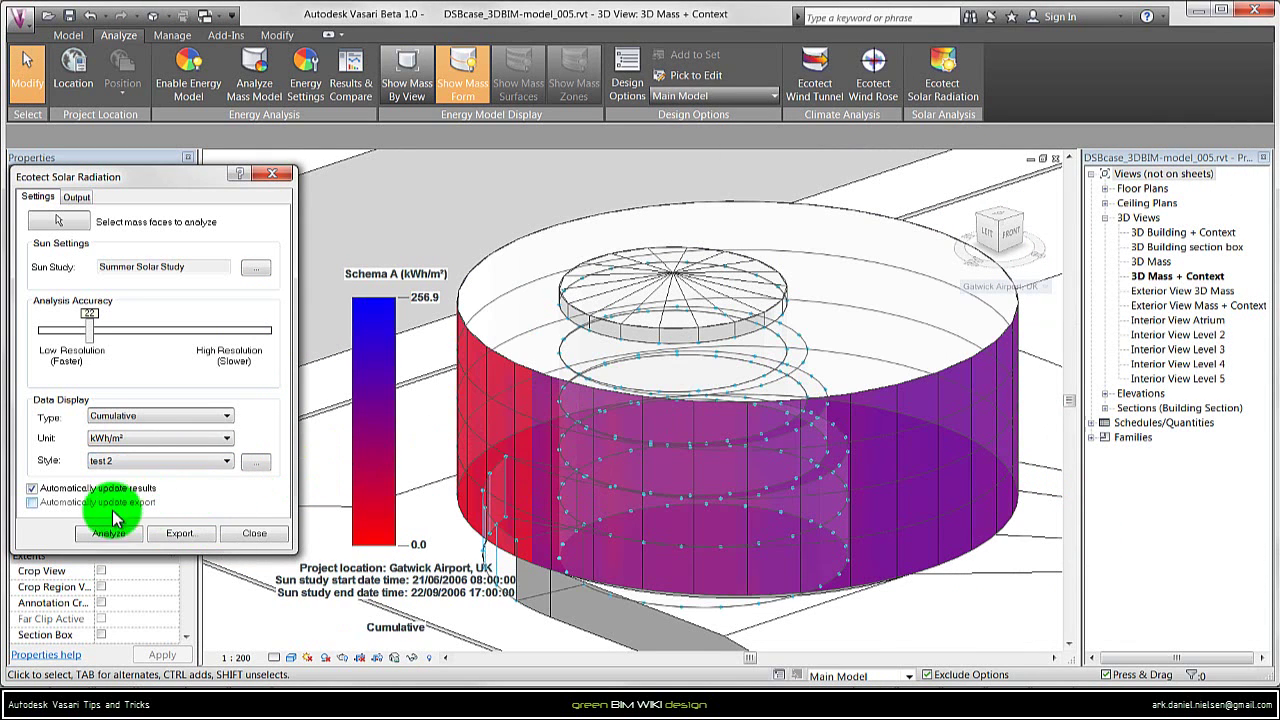
# Add a red range plus intermediate rows to test 2's colour ranges and apply
pyautogui.click(256, 461)
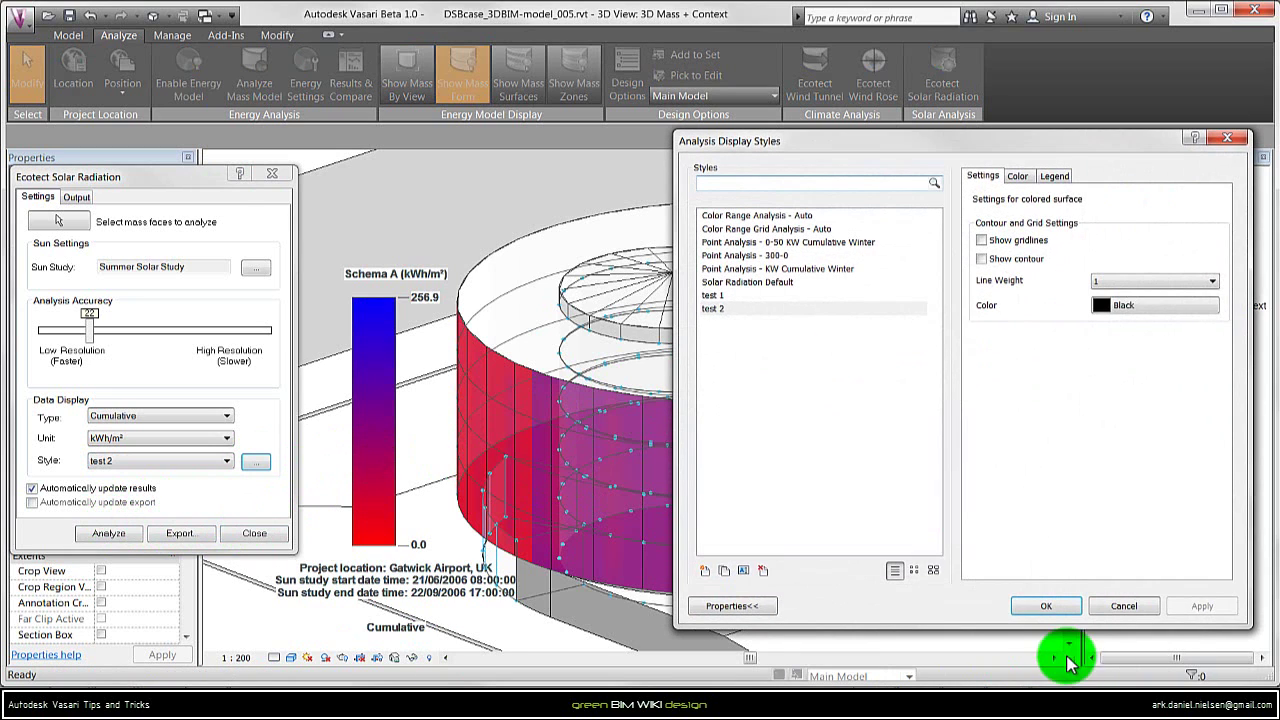
pyautogui.click(1017, 175)
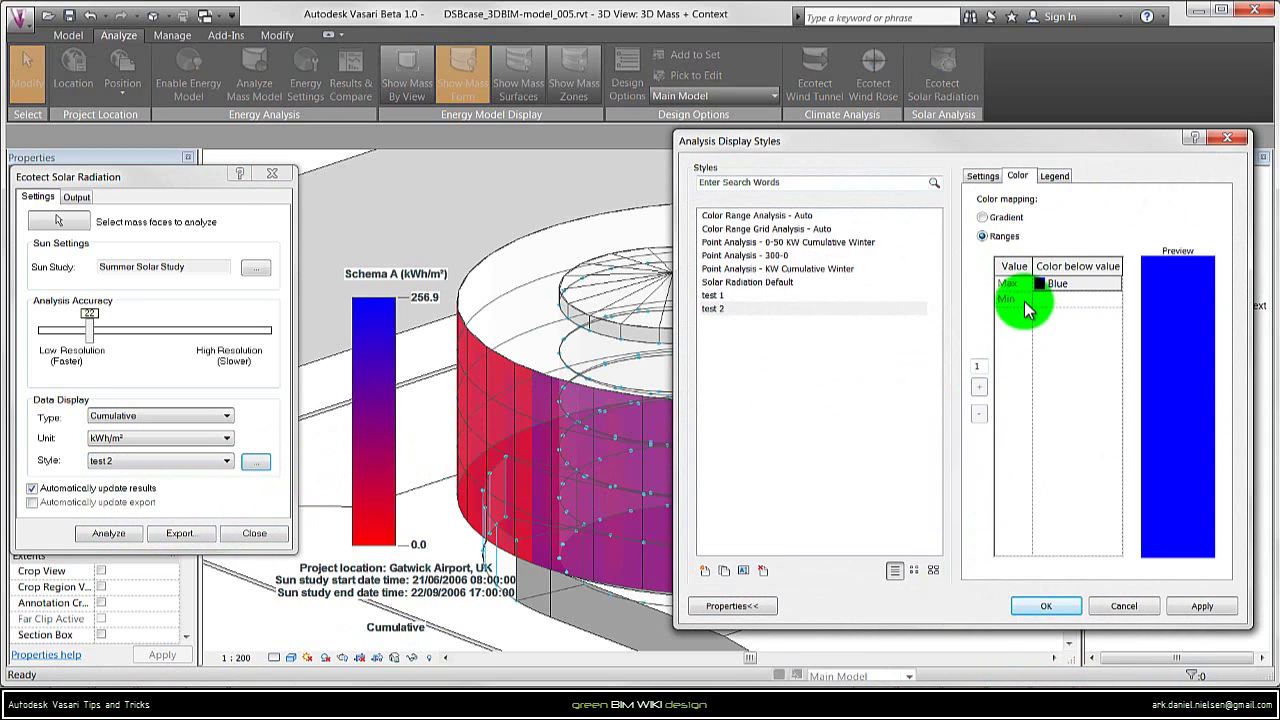
pyautogui.click(978, 386)
pyautogui.click(797, 283)
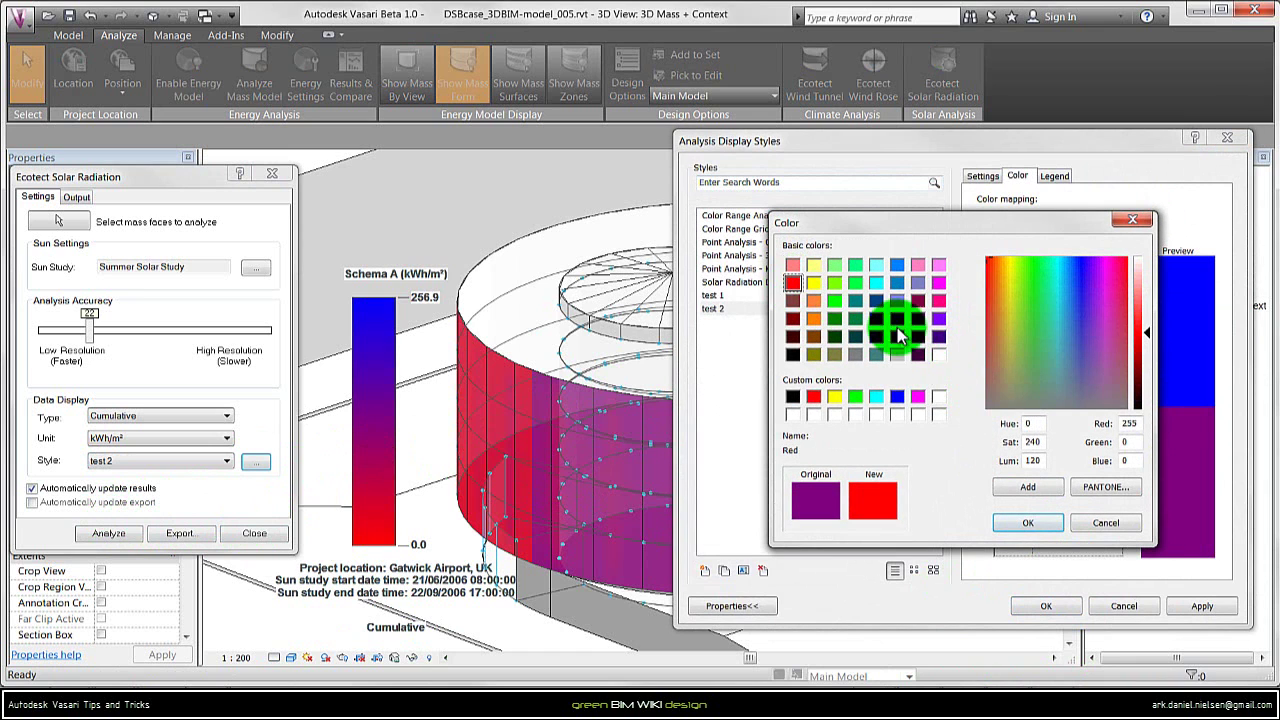
pyautogui.click(1020, 516)
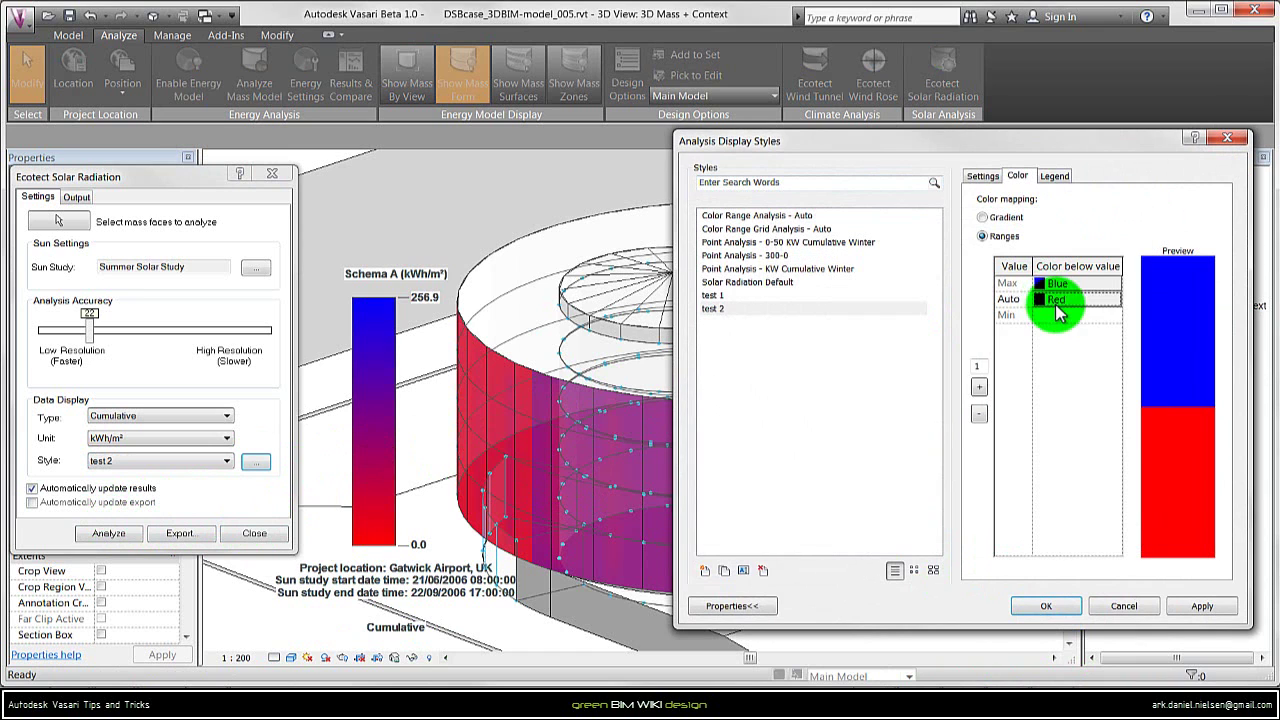
pyautogui.click(978, 386)
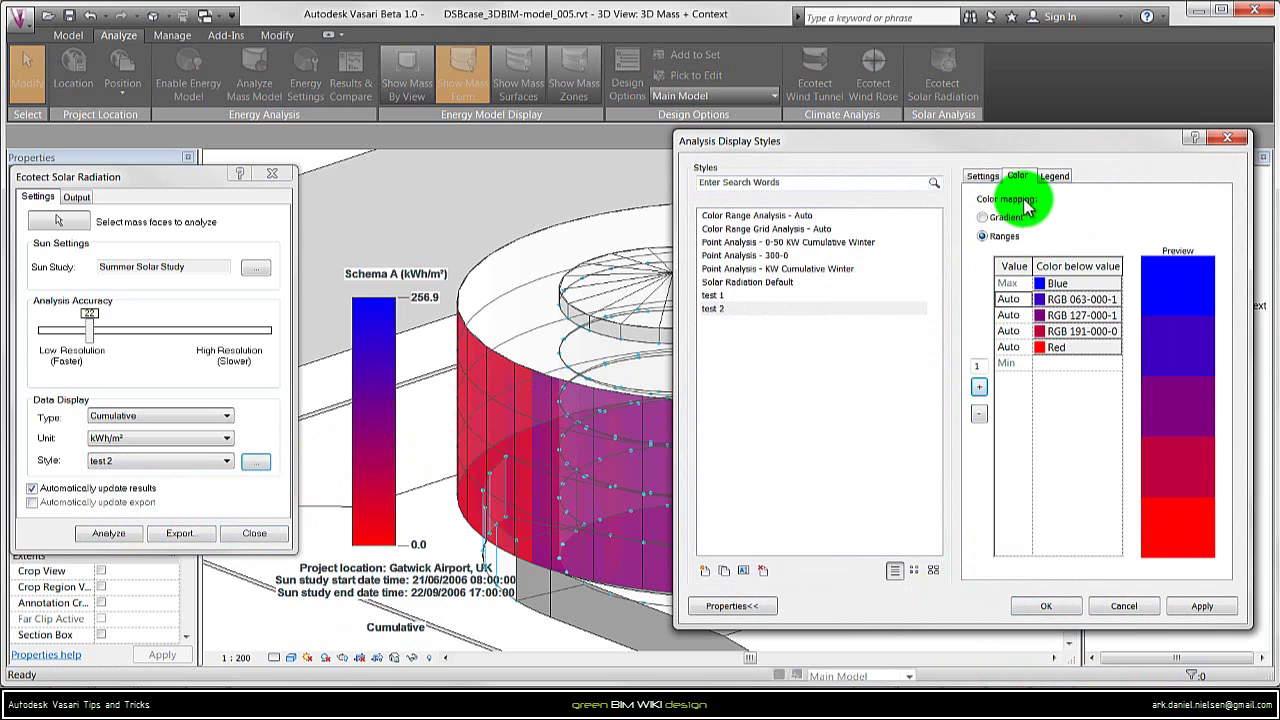
pyautogui.click(1202, 606)
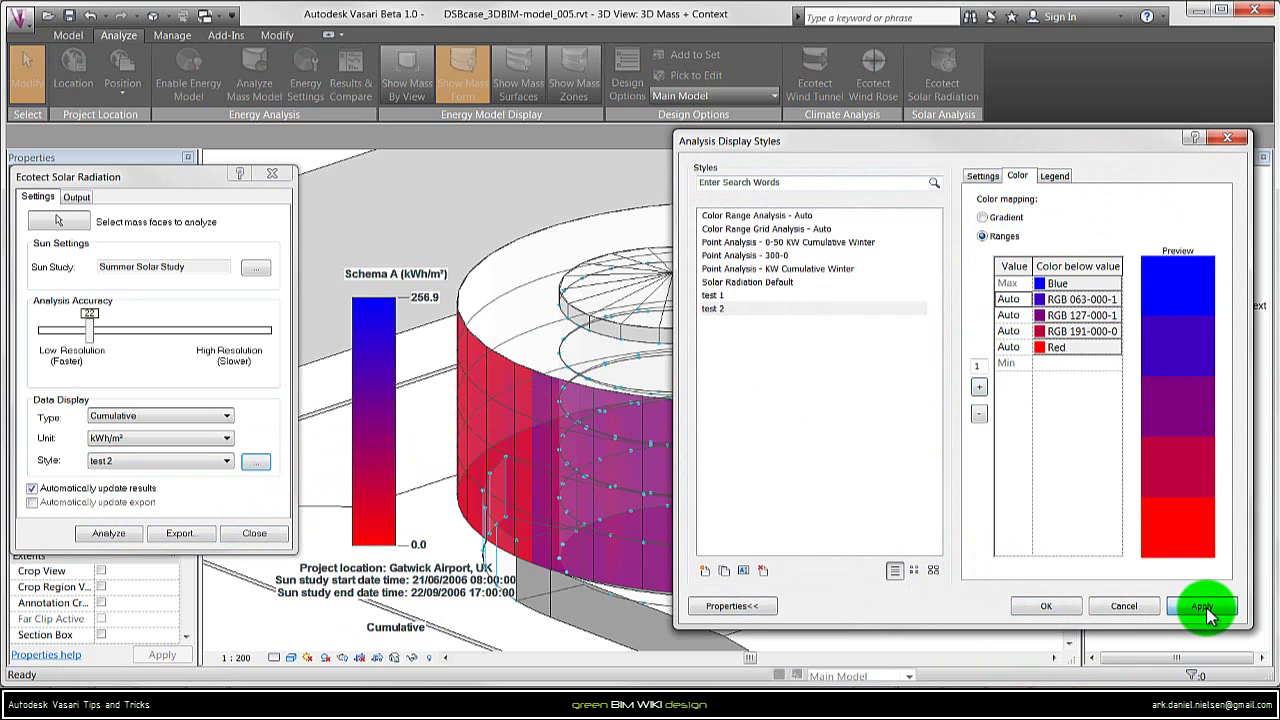
pyautogui.click(1058, 182)
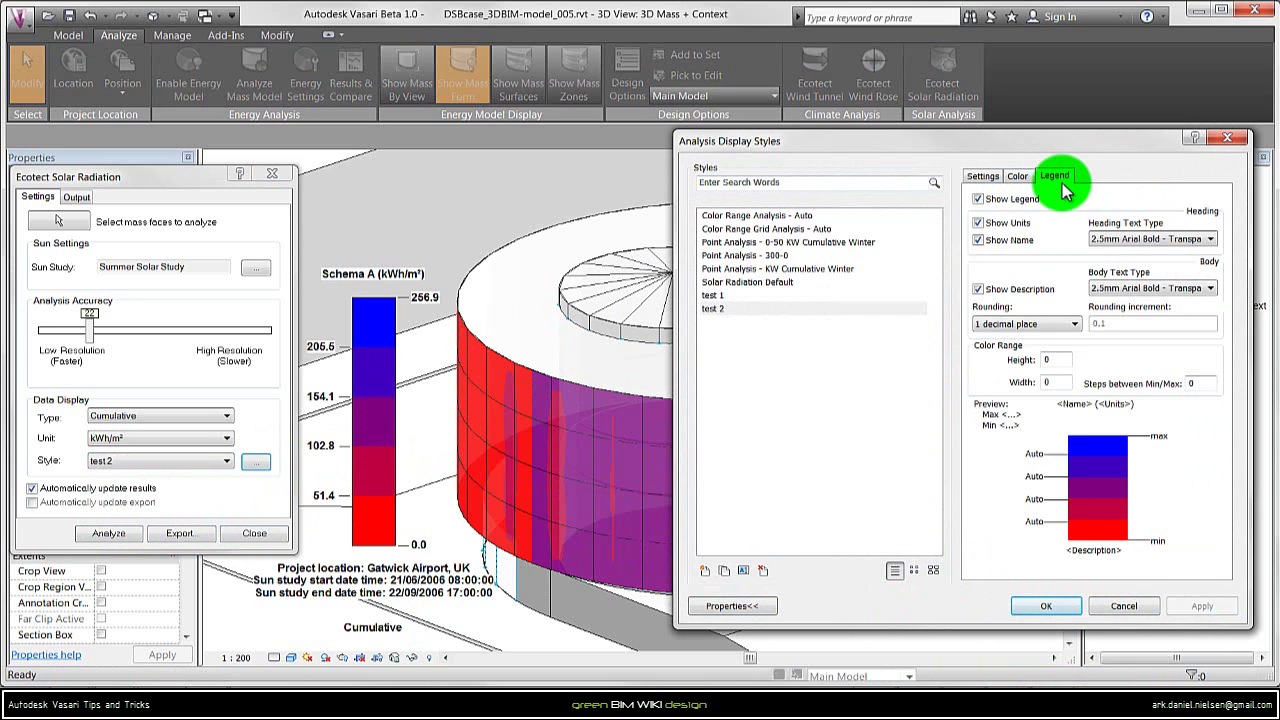
# Set test 2's legend rounding to a custom increment of 50, apply, and close the dialog
pyautogui.click(1016, 177)
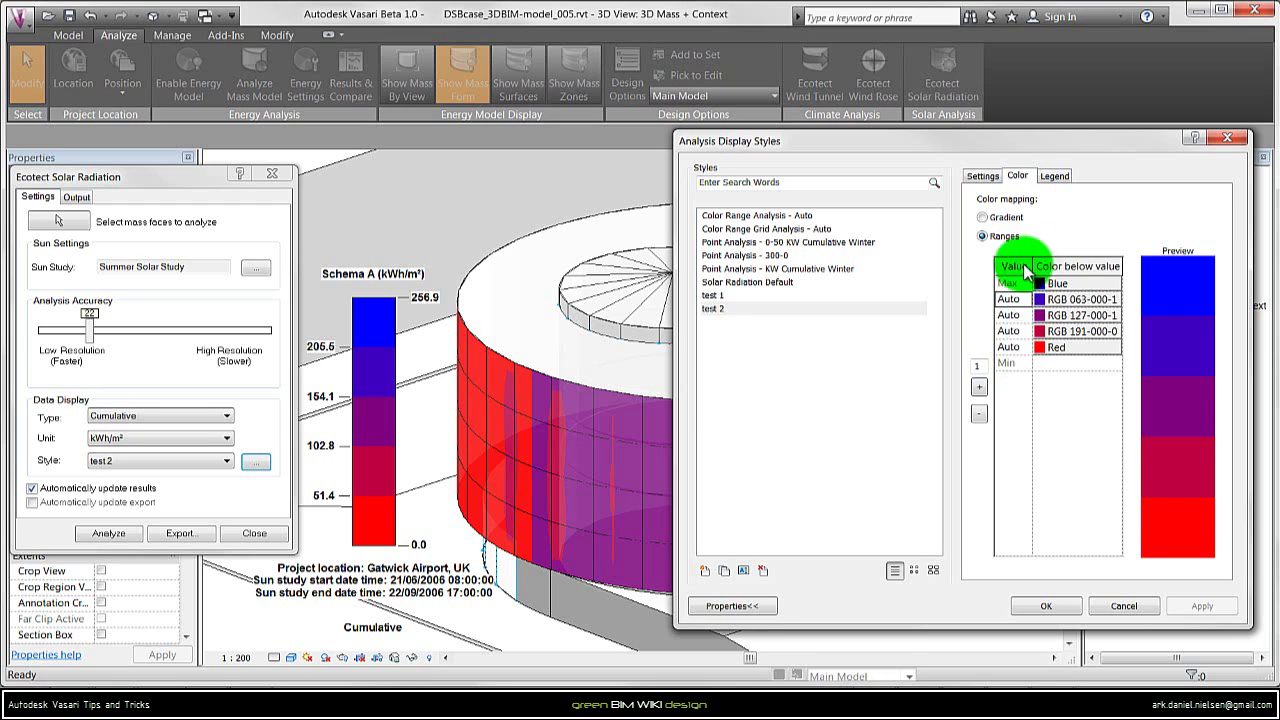
pyautogui.click(1056, 178)
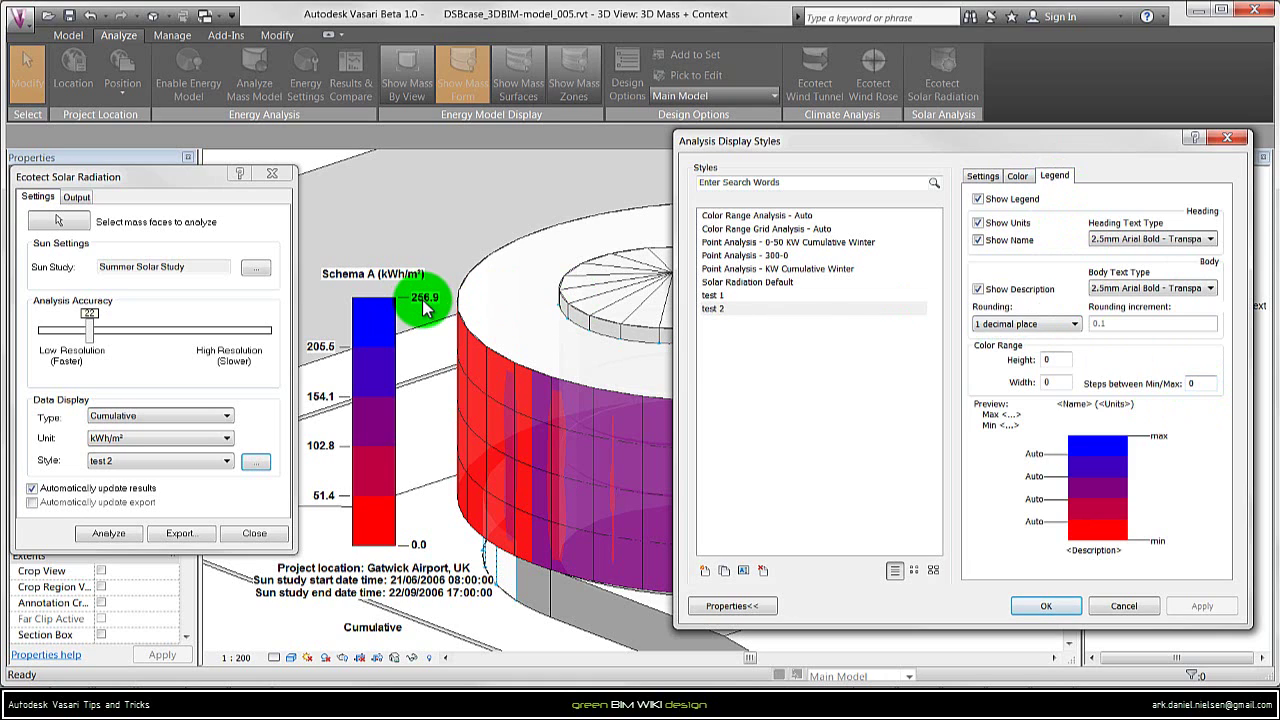
pyautogui.click(1070, 323)
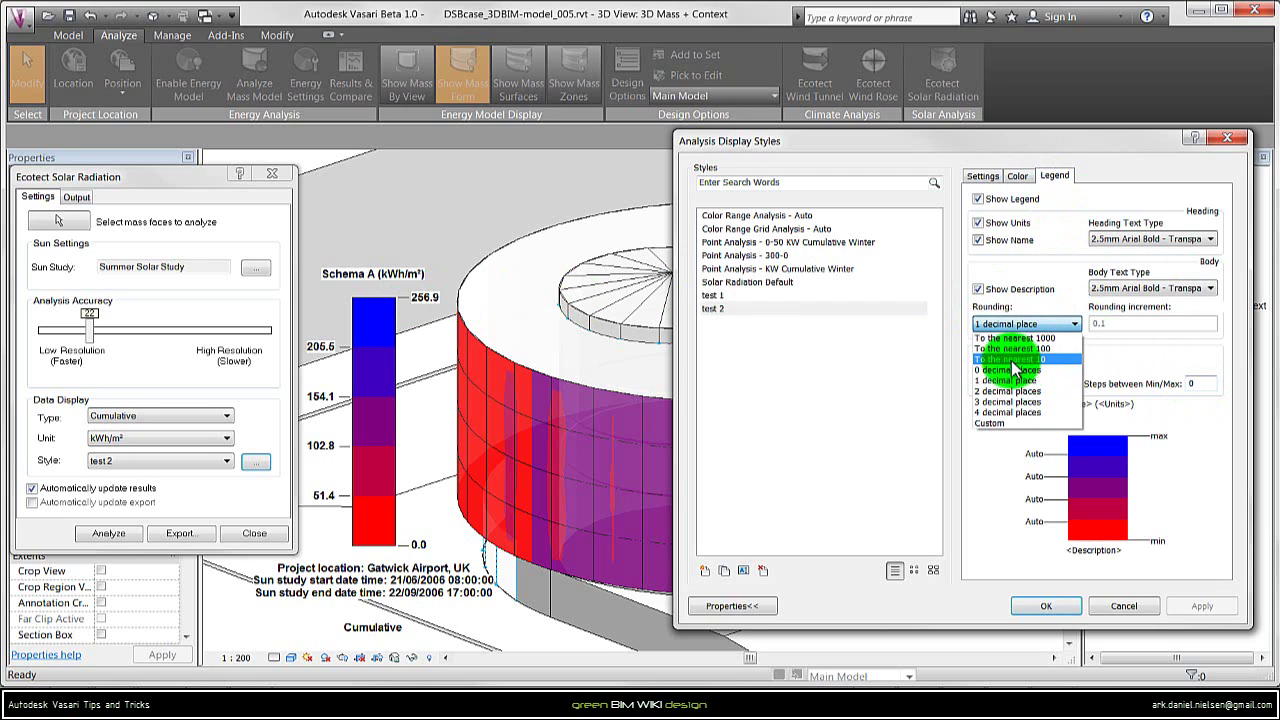
pyautogui.click(1003, 359)
pyautogui.click(1030, 323)
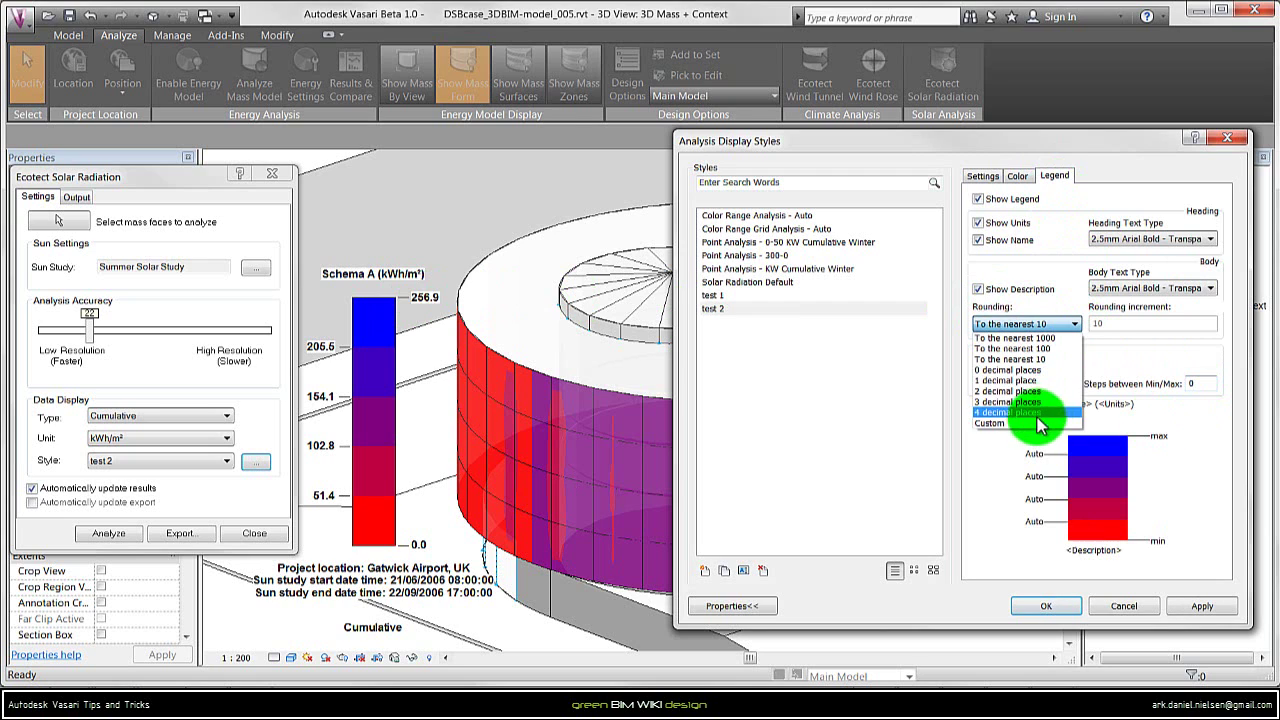
pyautogui.click(1025, 422)
pyautogui.click(1202, 606)
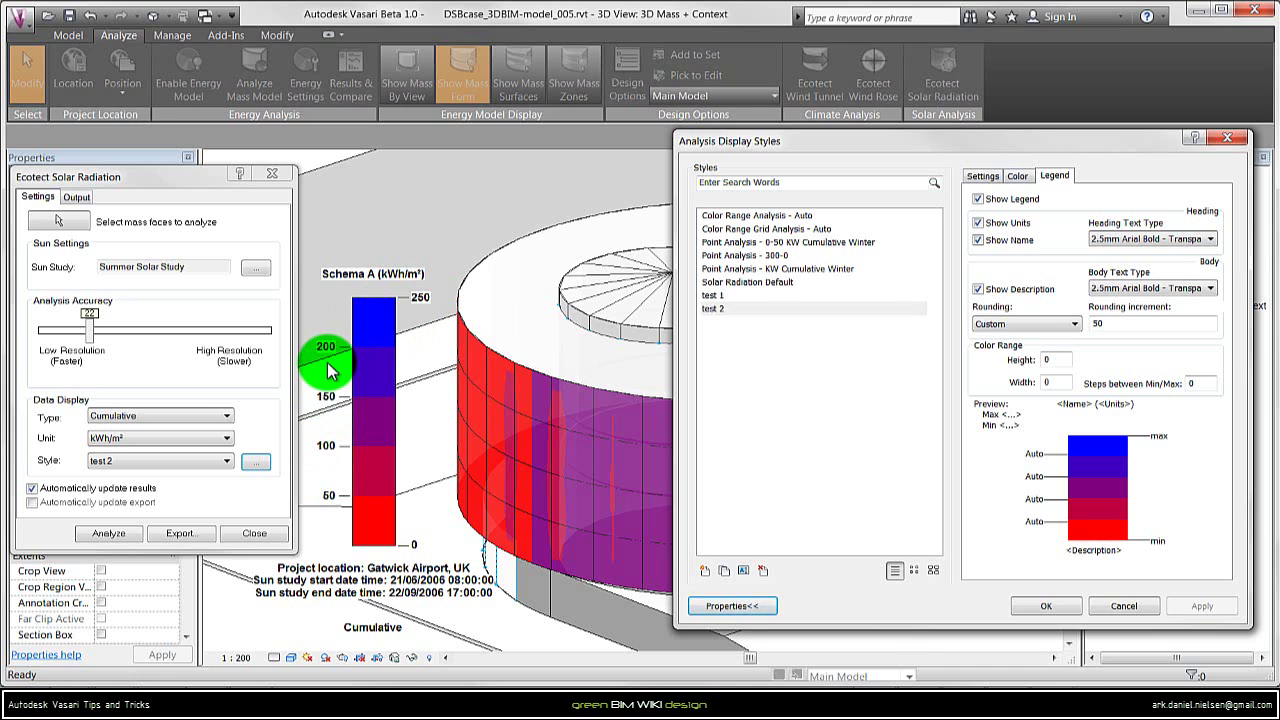
pyautogui.press('Return')
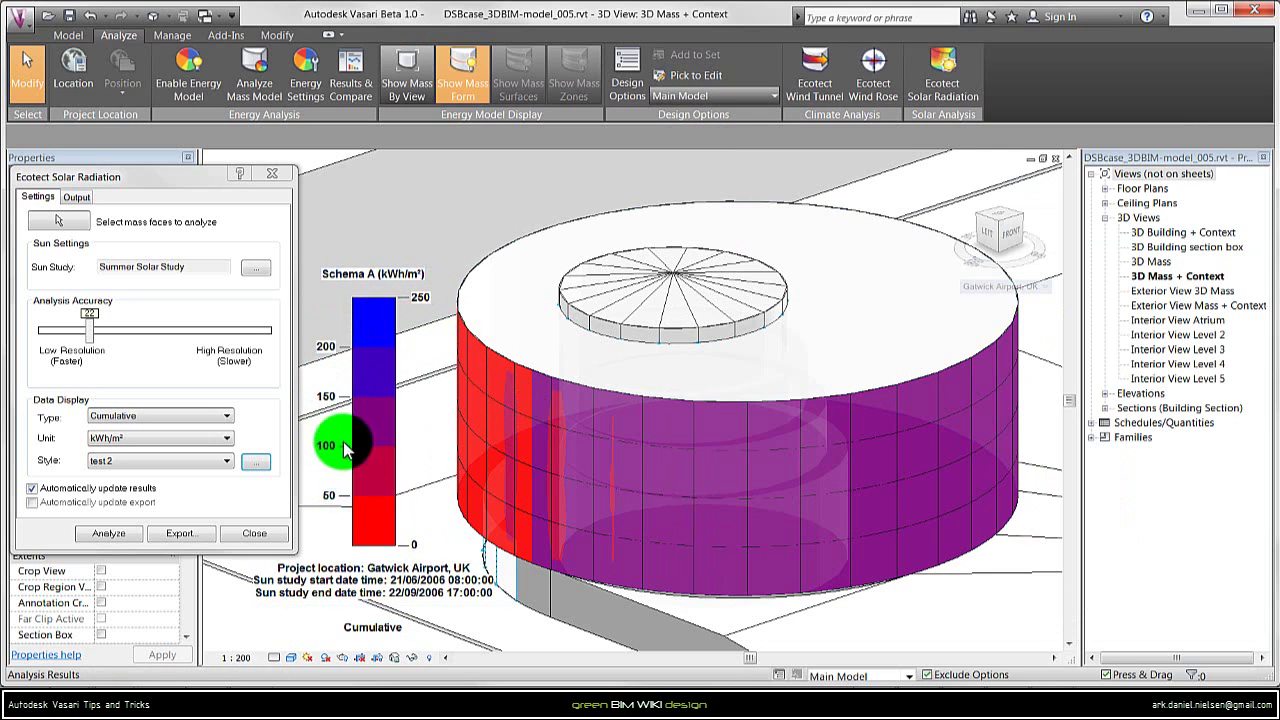
# Change the display style to Point Analysis - KW Cumulative Winter
pyautogui.click(379, 536)
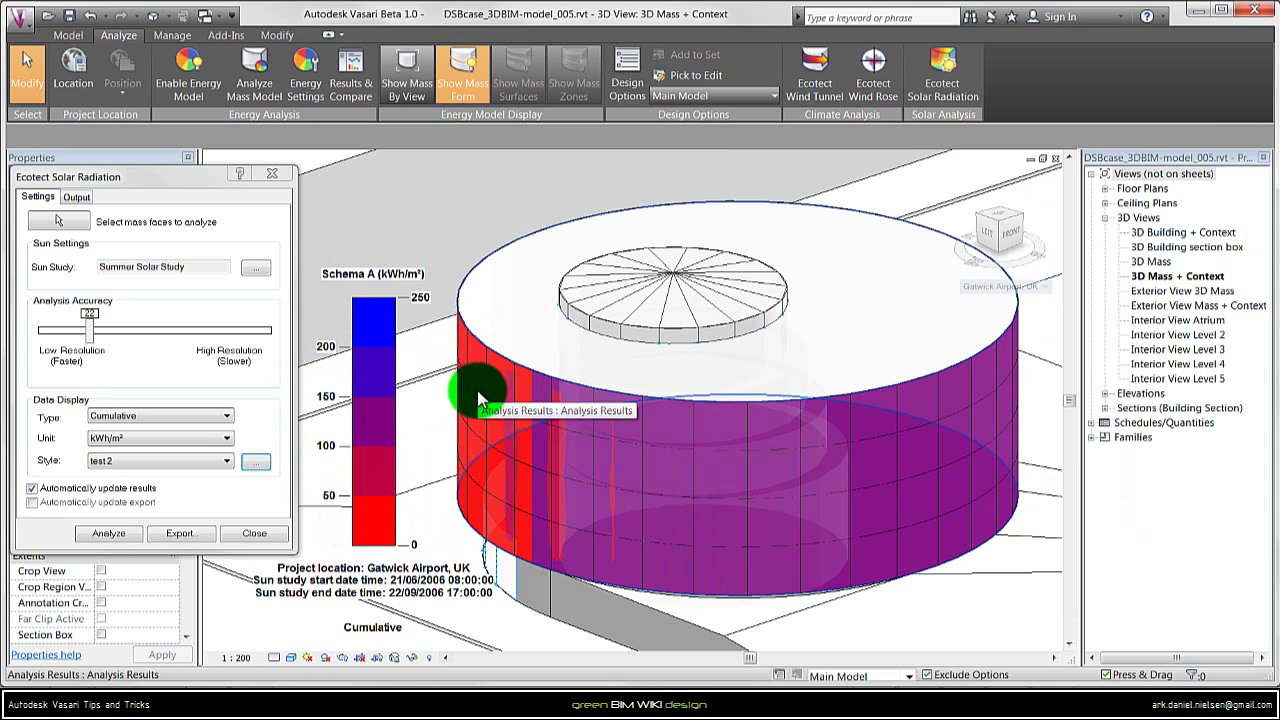
pyautogui.click(226, 461)
pyautogui.click(190, 497)
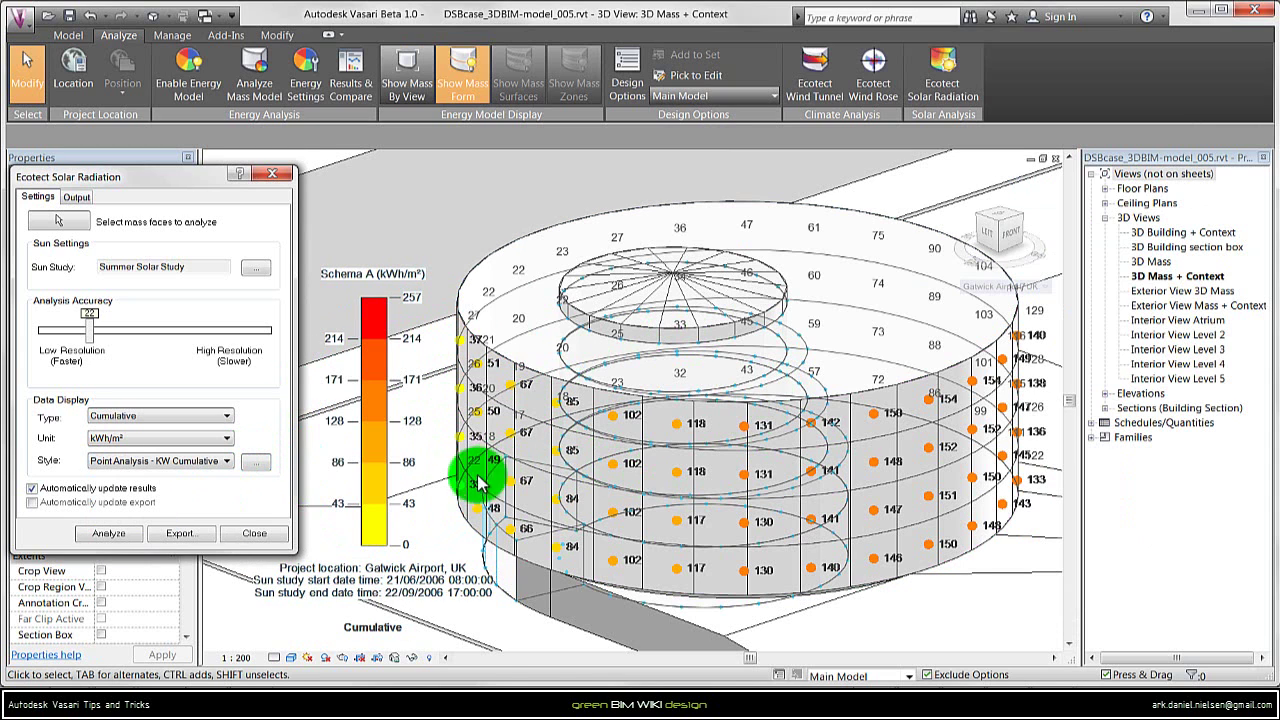